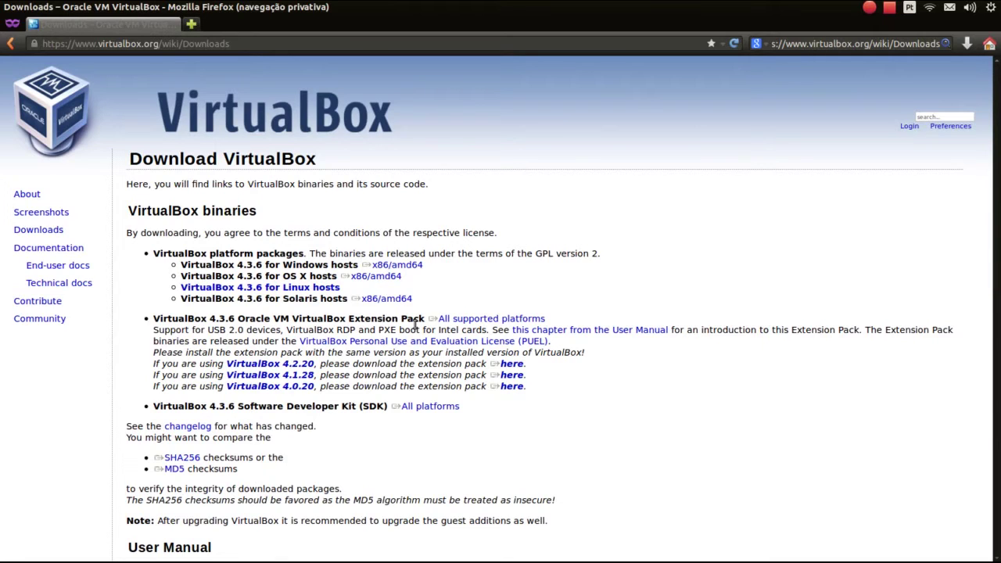
# Highlight the Linux, Windows and OS X host package lines on the Downloads page, then zoom out
pyautogui.tripleClick(270, 287)
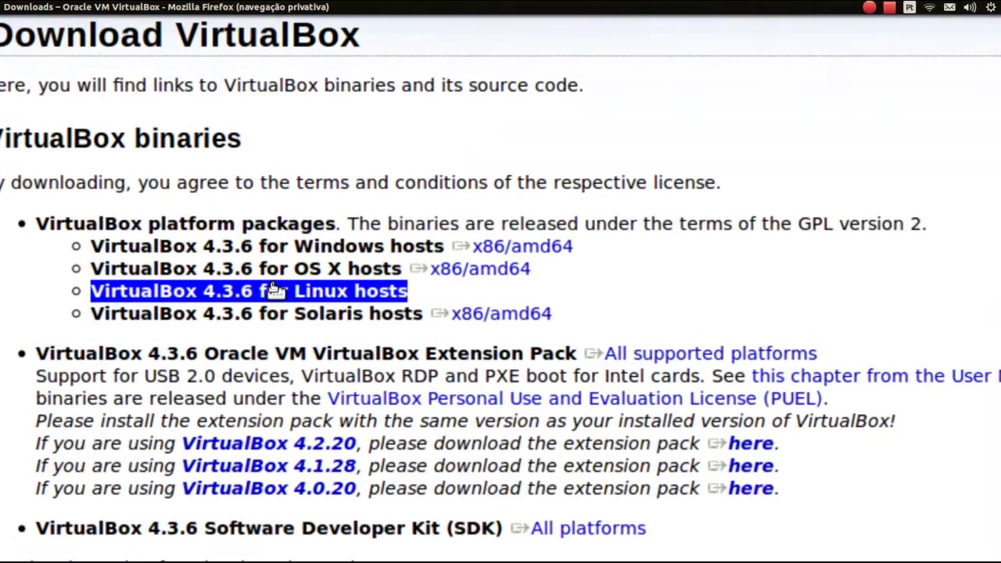
pyautogui.click(280, 266)
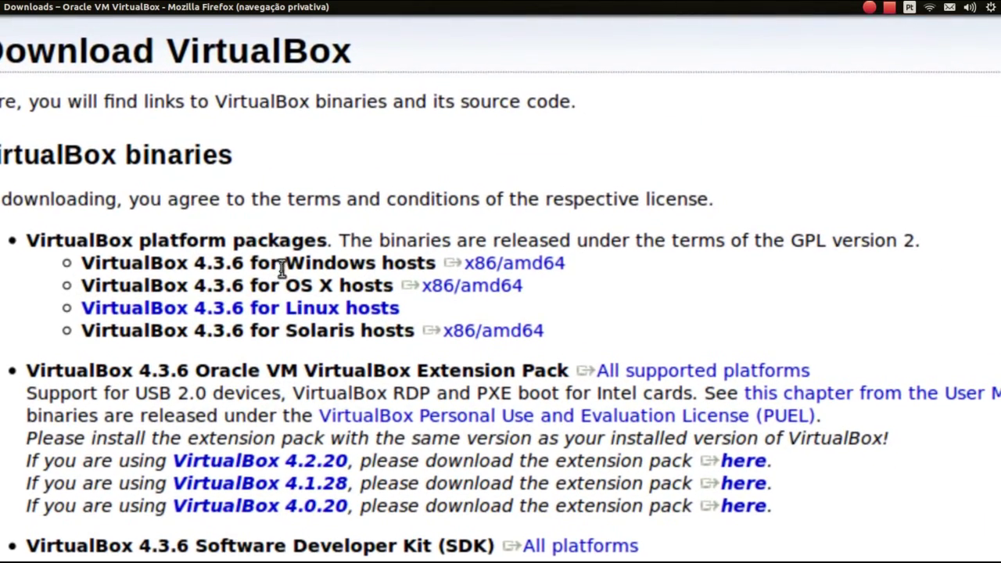
pyautogui.moveTo(285, 265); pyautogui.dragTo(359, 264)
pyautogui.moveTo(294, 275); pyautogui.dragTo(283, 303)
pyautogui.click(283, 303)
pyautogui.hotkey('ctrl', '-')
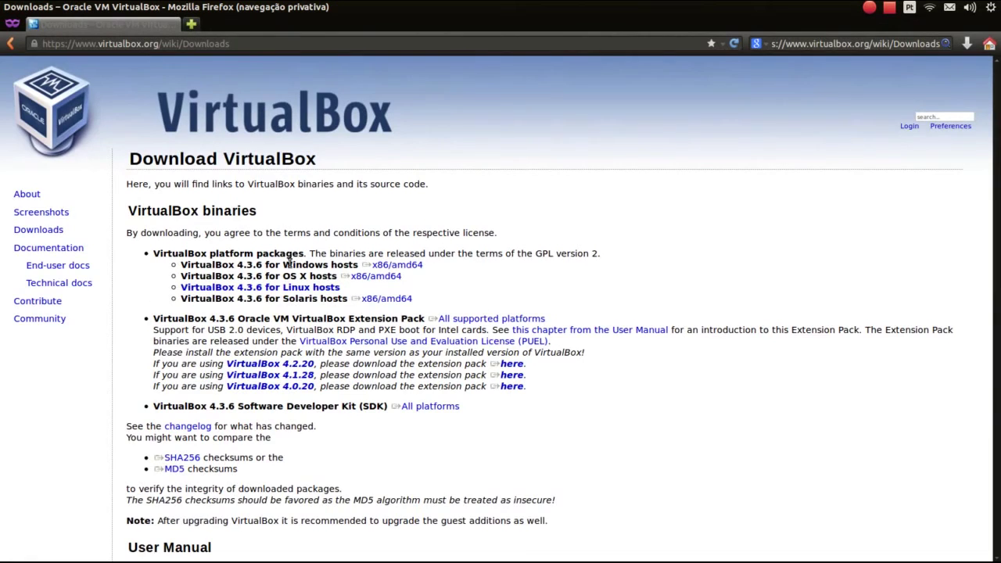
# Point out VirtualBox 4.2.20, then open the VirtualBox 4.3.6 for Linux hosts page
pyautogui.scroll(-1, 283, 301)
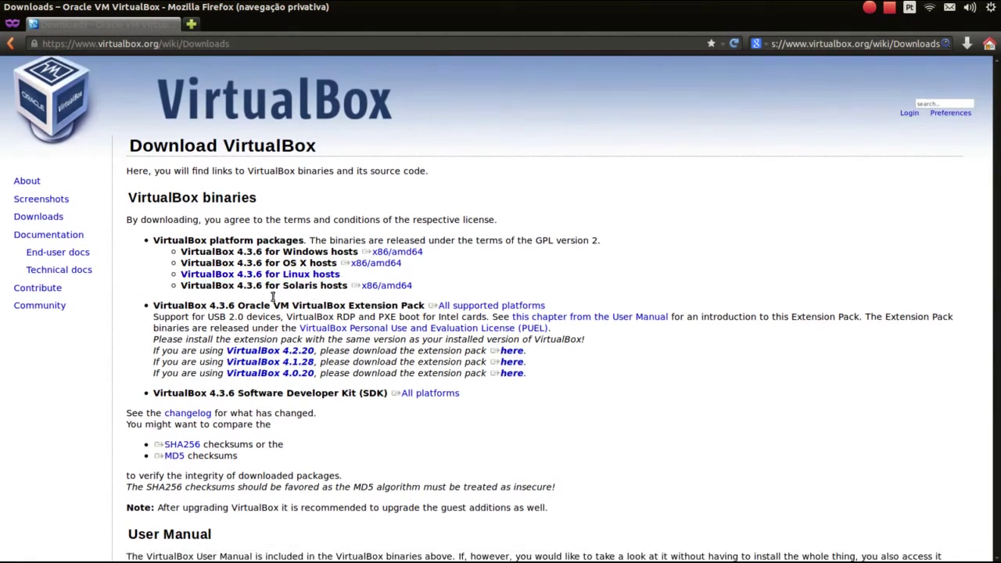
pyautogui.scroll(-3, 273, 295)
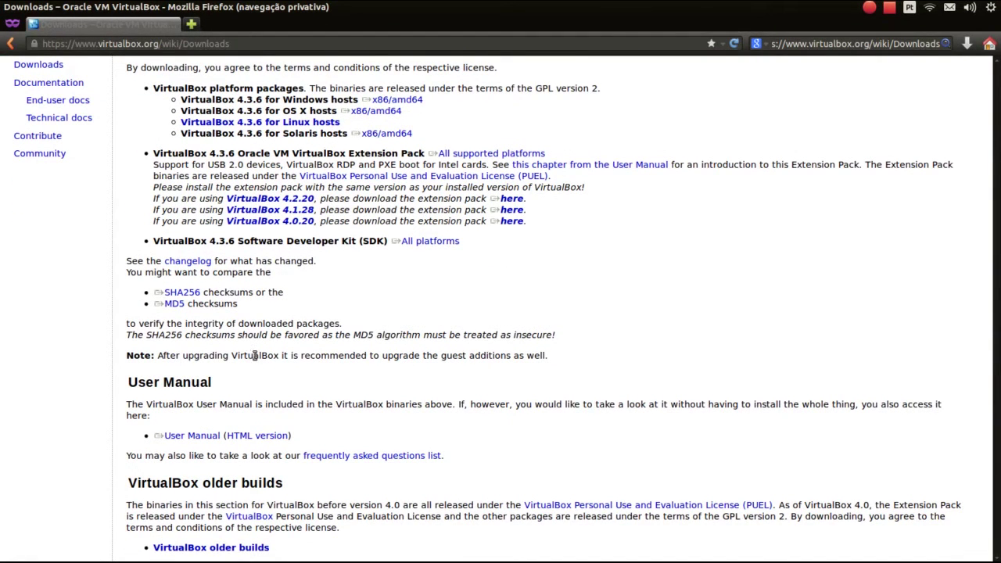
pyautogui.scroll(3, 248, 354)
pyautogui.doubleClick(252, 364)
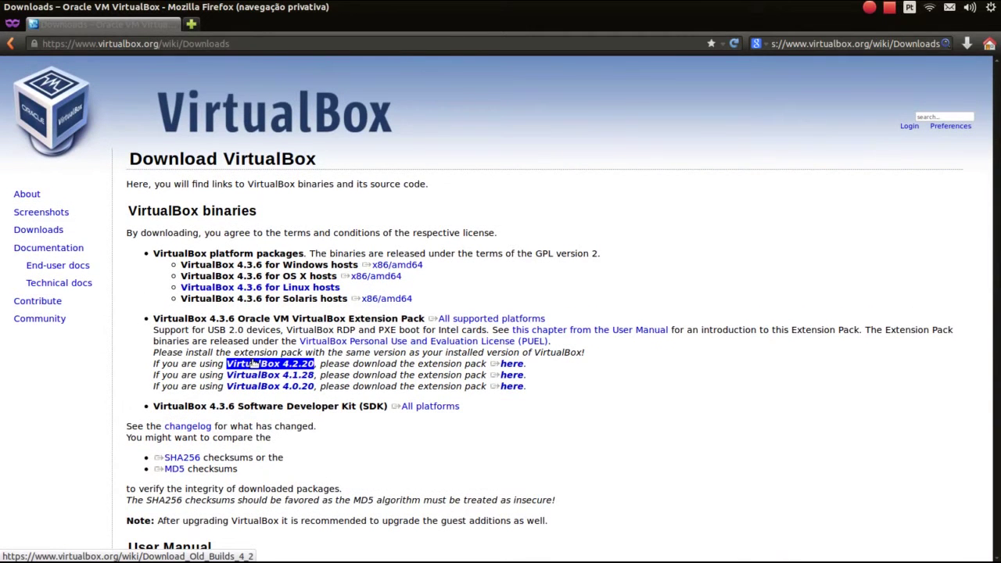
pyautogui.click(313, 322)
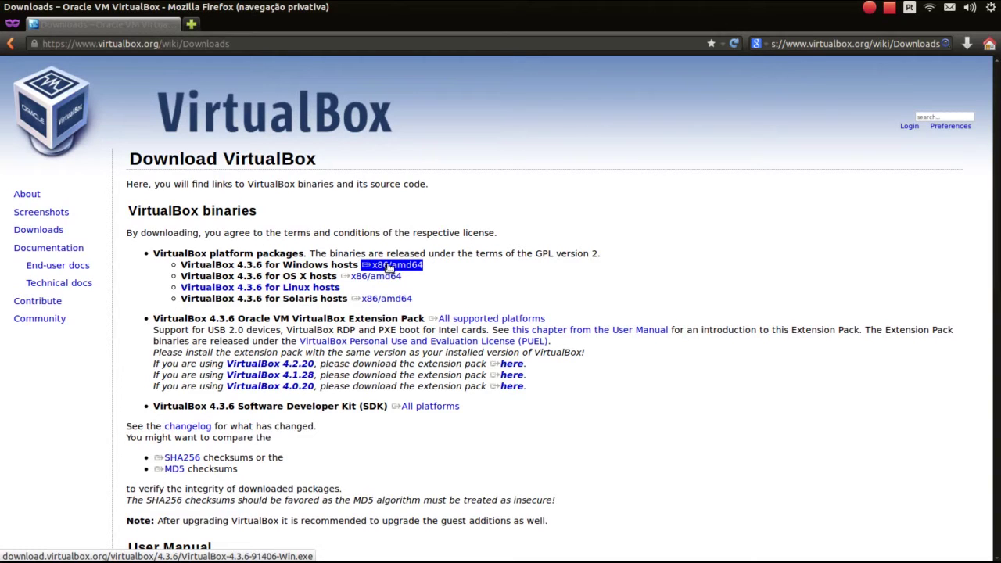
pyautogui.click(292, 289)
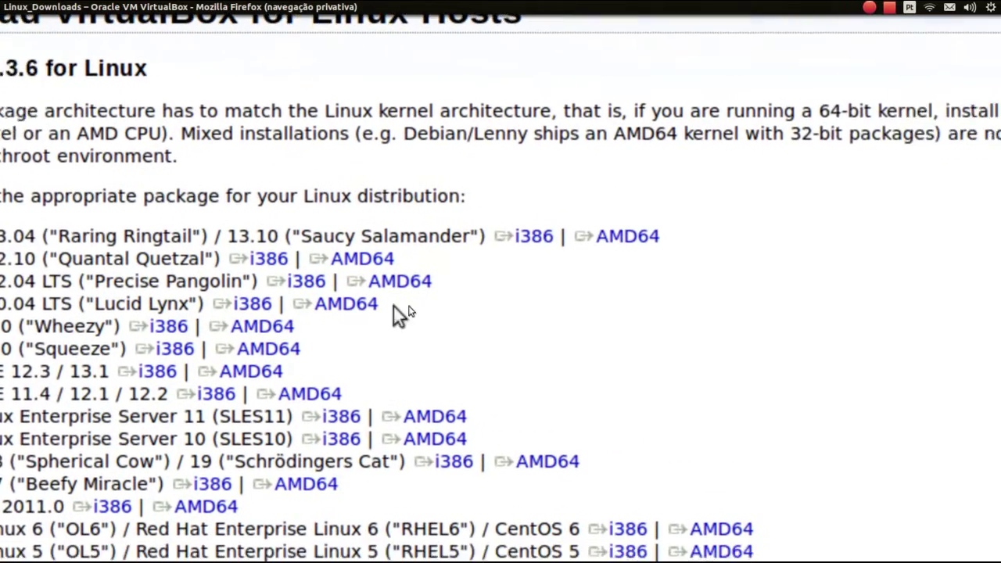
# Point out the Ubuntu 13.04 Raring Ringtail i386 and AMD64 packages, then download the AMD64 one
pyautogui.click(468, 255)
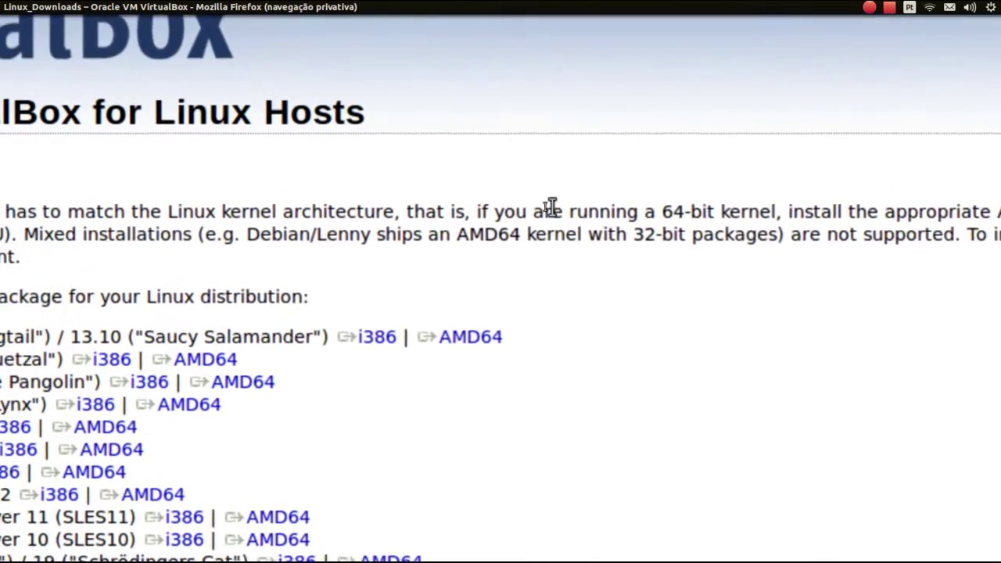
pyautogui.click(560, 265)
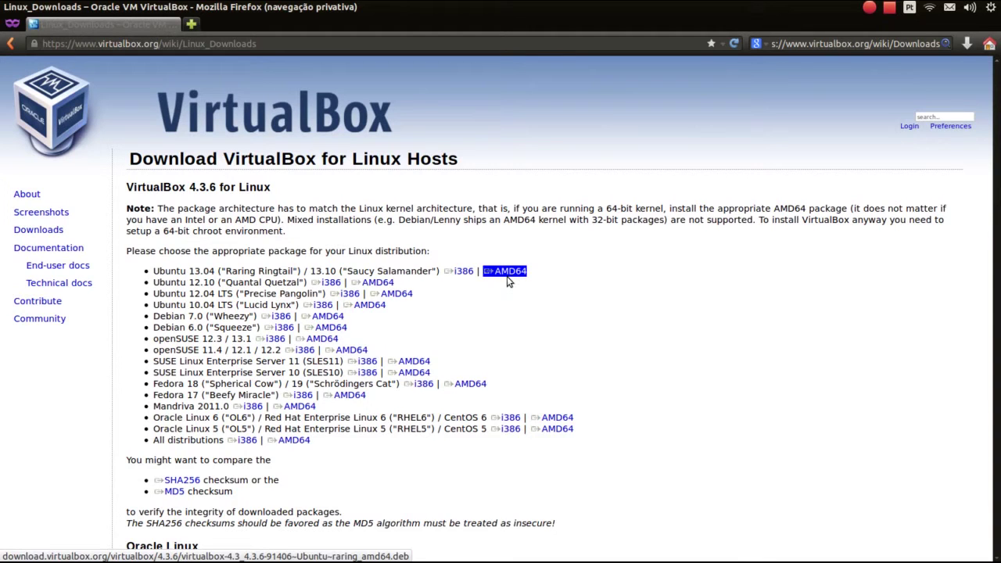
pyautogui.moveTo(154, 271); pyautogui.dragTo(341, 272)
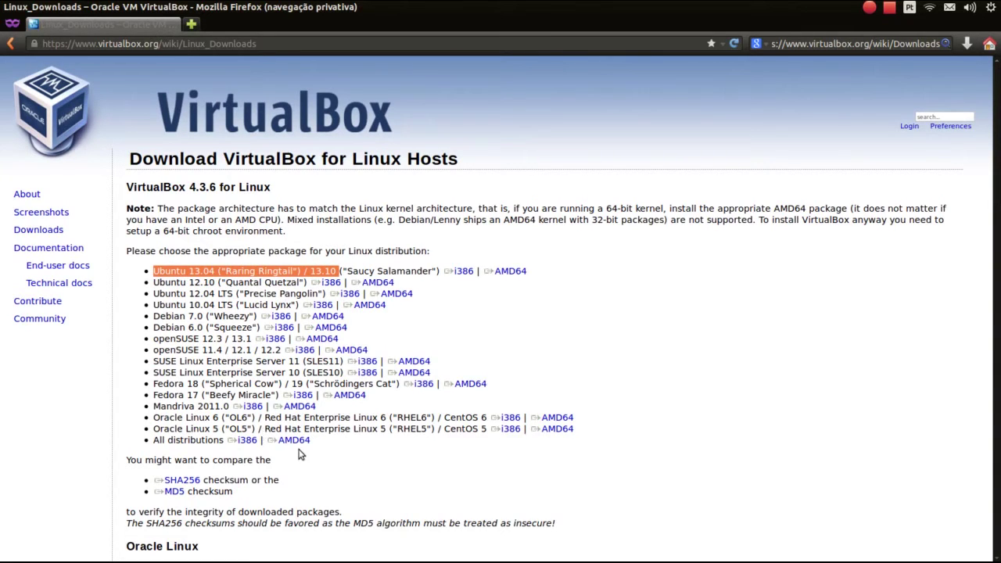
pyautogui.click(520, 272)
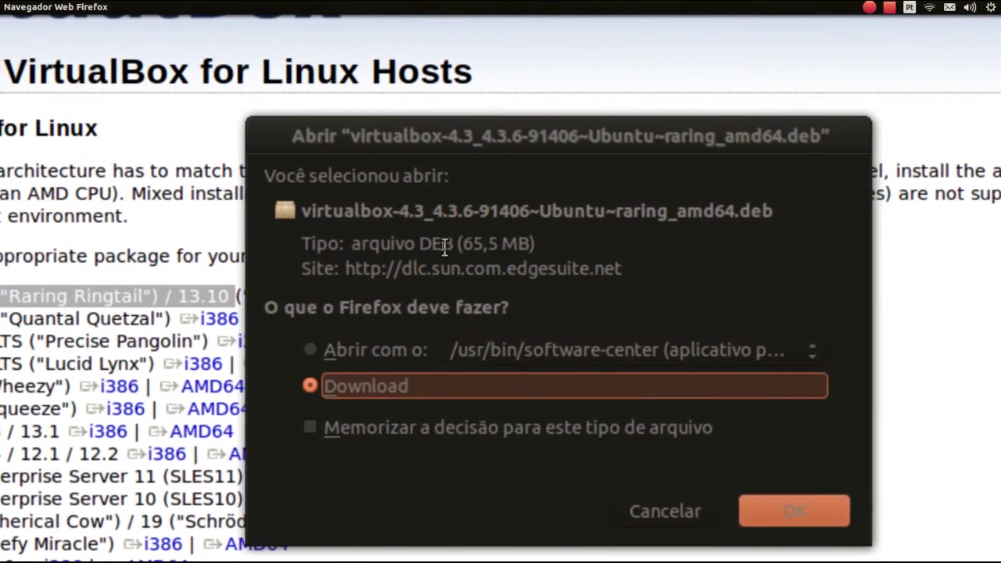
# Save virtualbox-4.3_4.3.6-91406~Ubuntu~raring_amd64.deb to disk
pyautogui.doubleClick(427, 243)
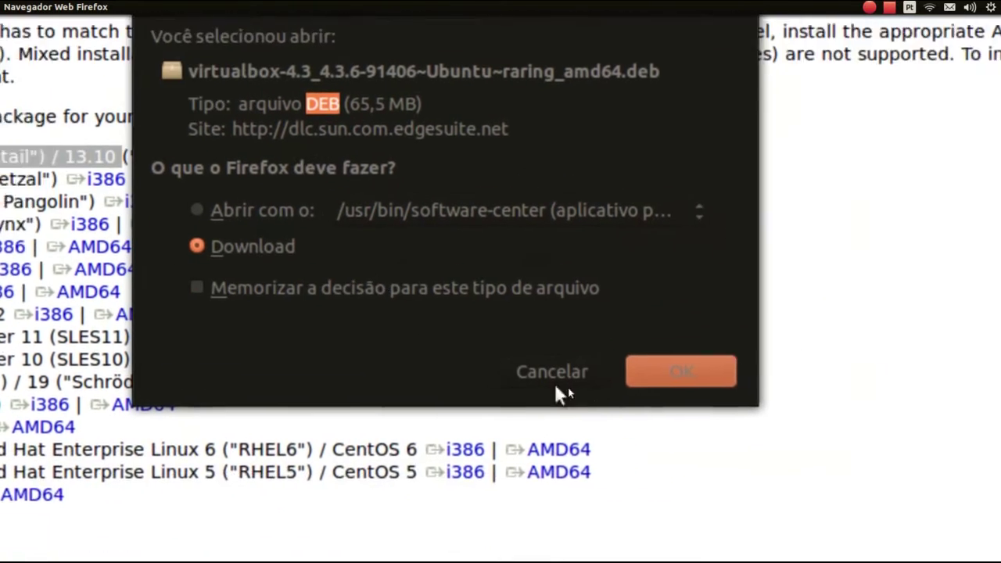
pyautogui.click(806, 479)
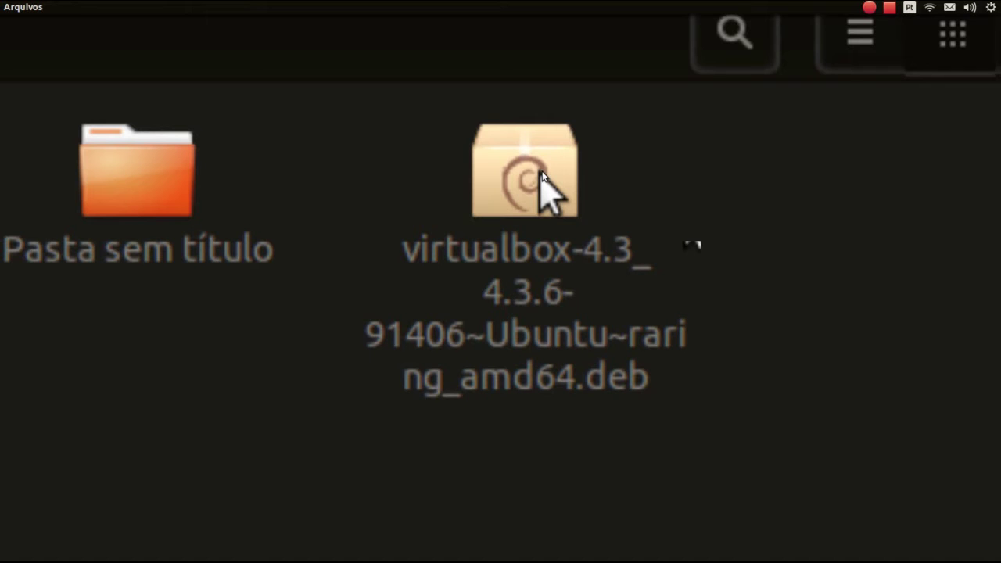
# Open the downloaded VirtualBox .deb with 'Central de programas do Ubuntu'
pyautogui.rightClick(542, 176)
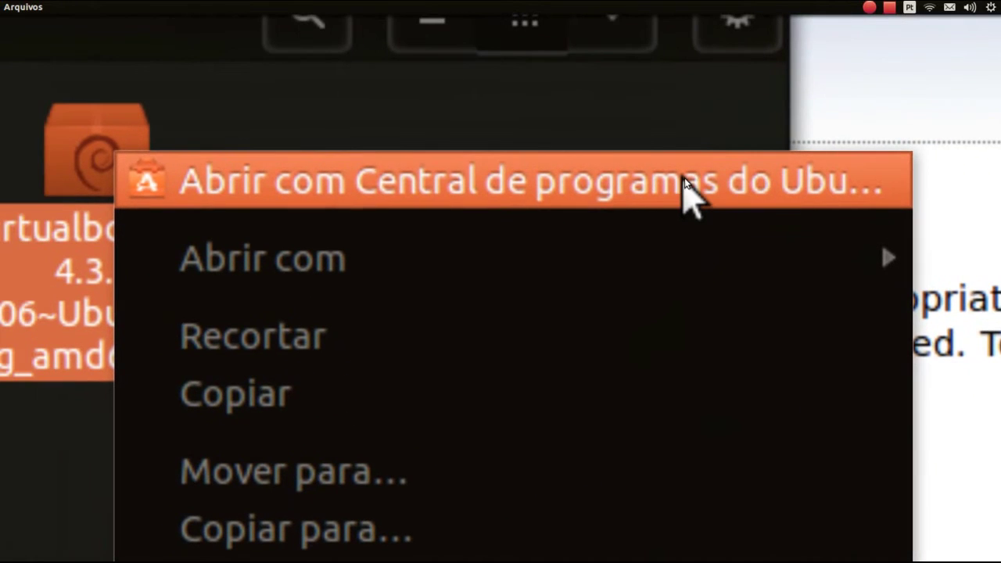
pyautogui.click(685, 182)
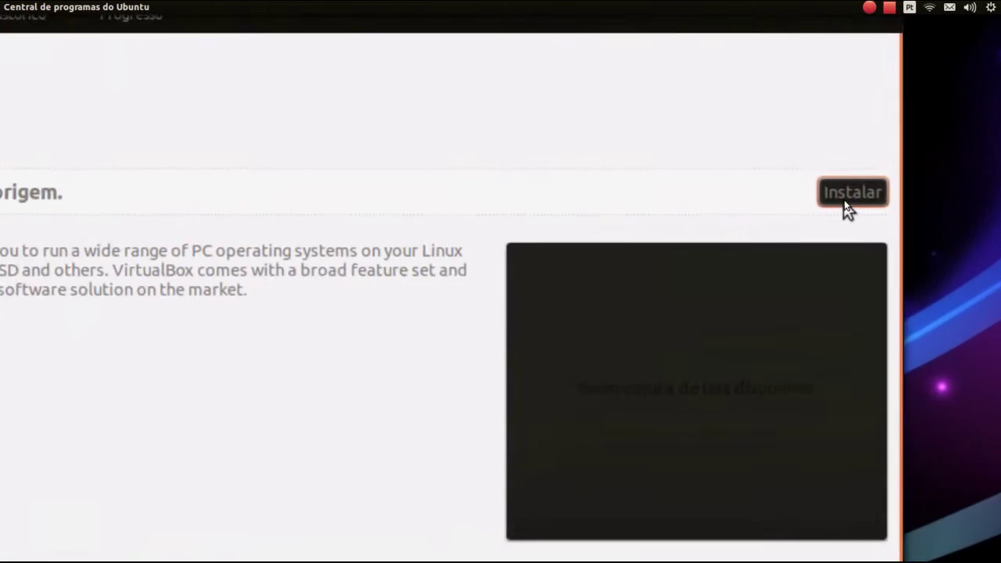
# Install virtualbox-4.3, re-entering the account password until authentication is accepted
pyautogui.click(847, 197)
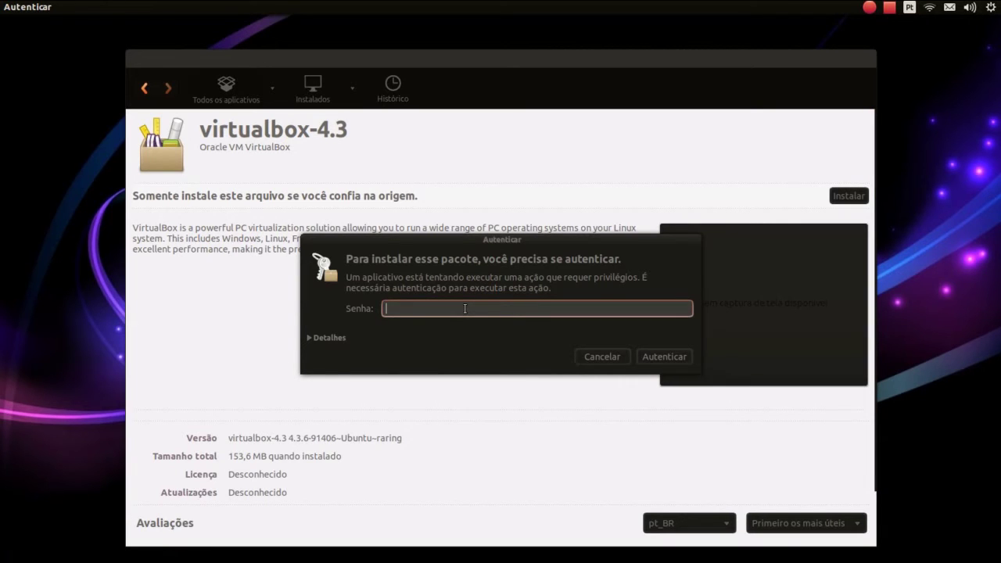
pyautogui.write('•••••••••')
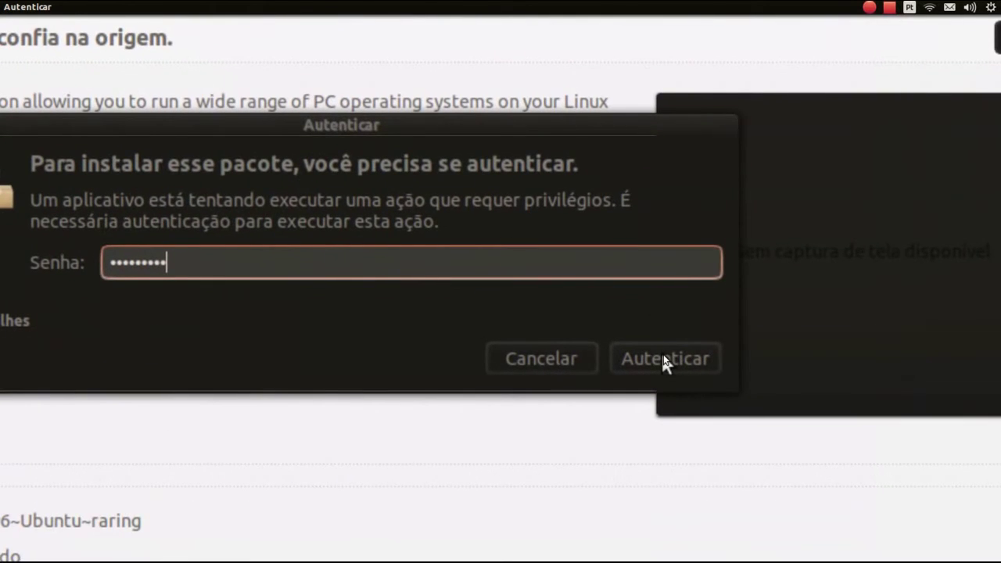
pyautogui.click(662, 356)
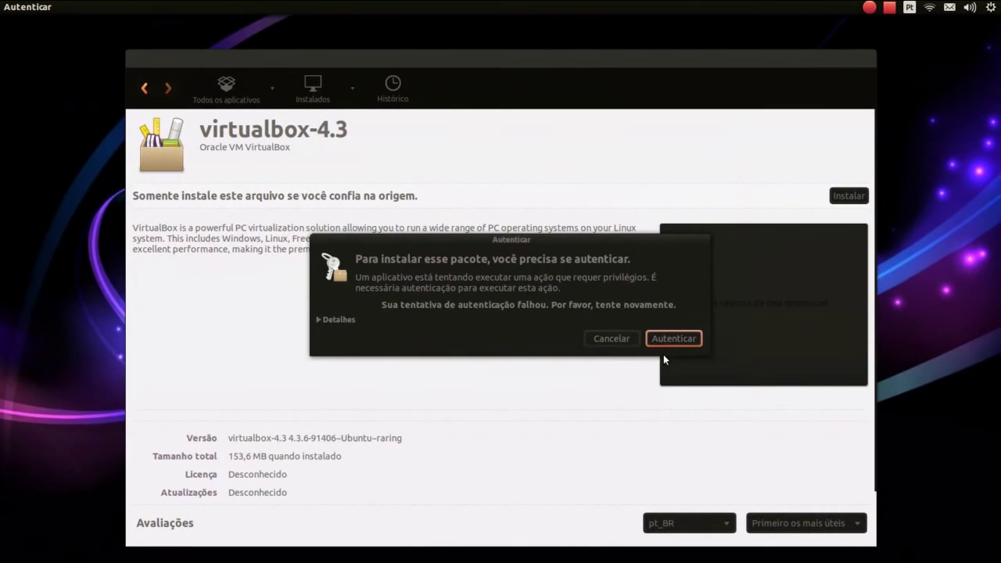
pyautogui.write('•••••••••')
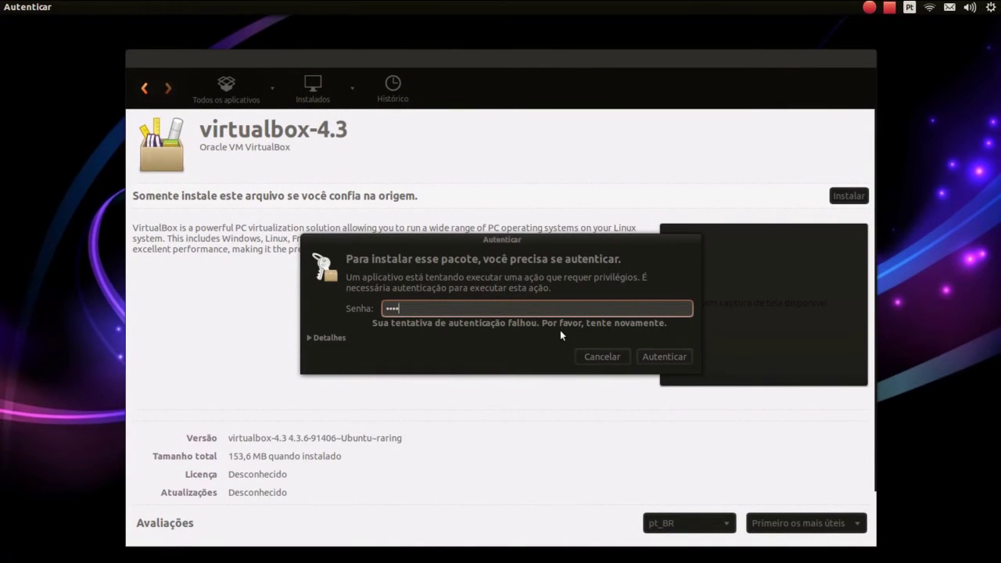
pyautogui.click(643, 356)
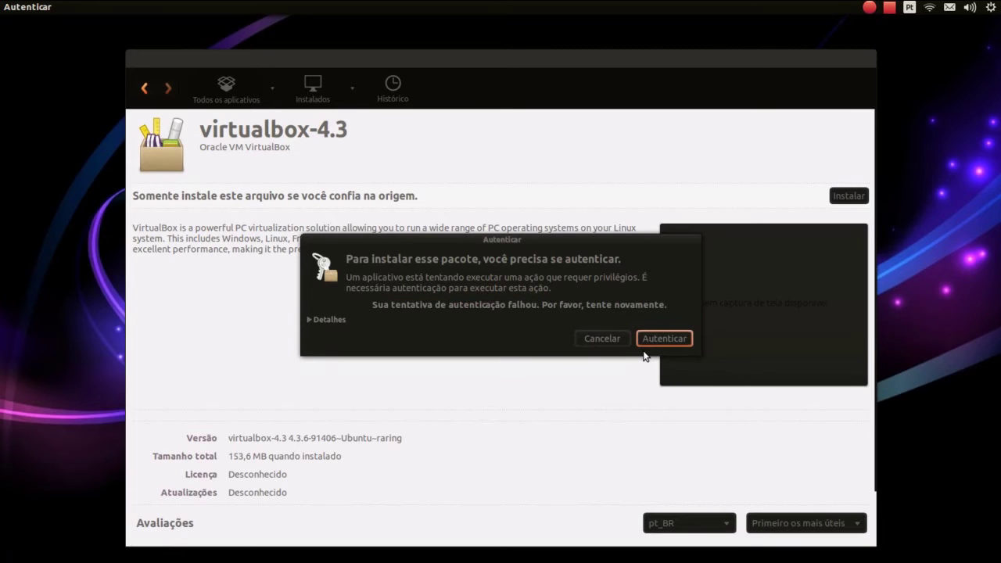
pyautogui.write('••')
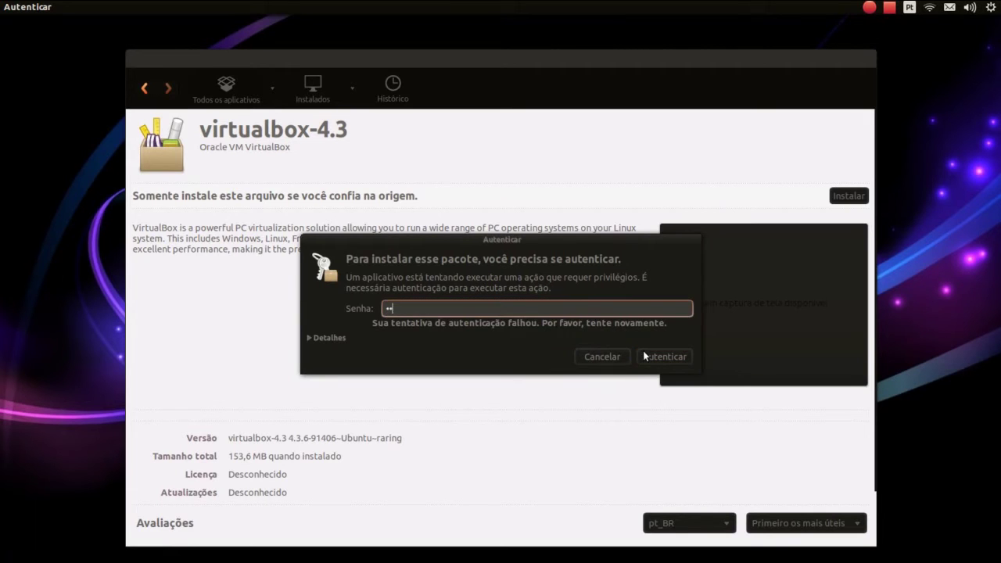
pyautogui.write('••••••')
pyautogui.press('Return')
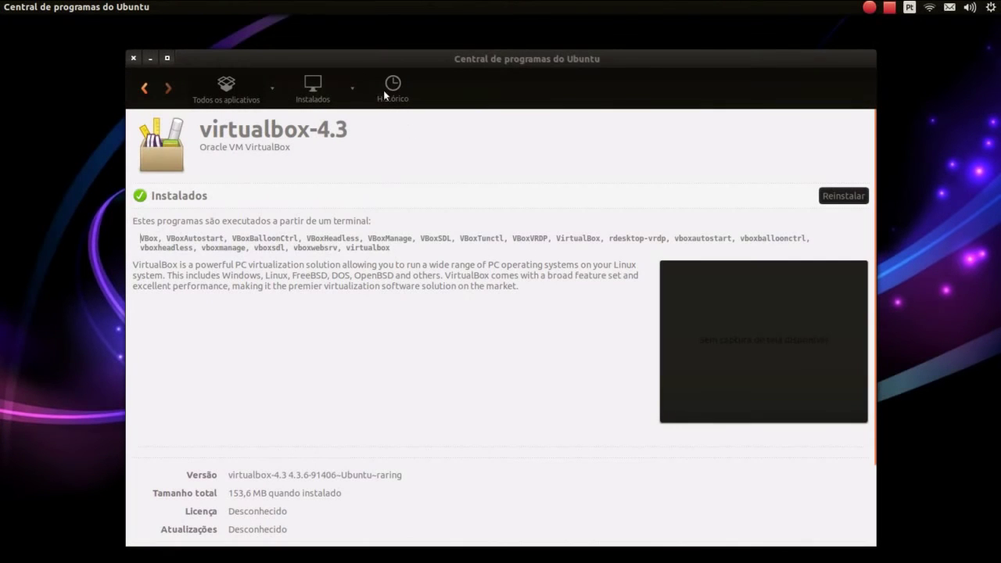
# Close Ubuntu Software Center, search the Dash for 'virtual' and launch Oracle VM VirtualBox
pyautogui.click(131, 59)
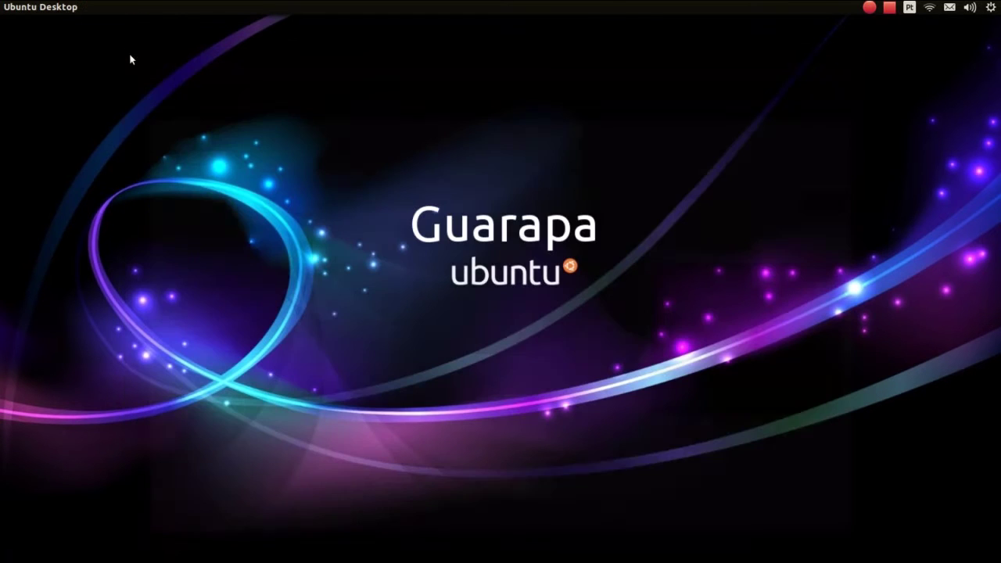
pyautogui.click(20, 35)
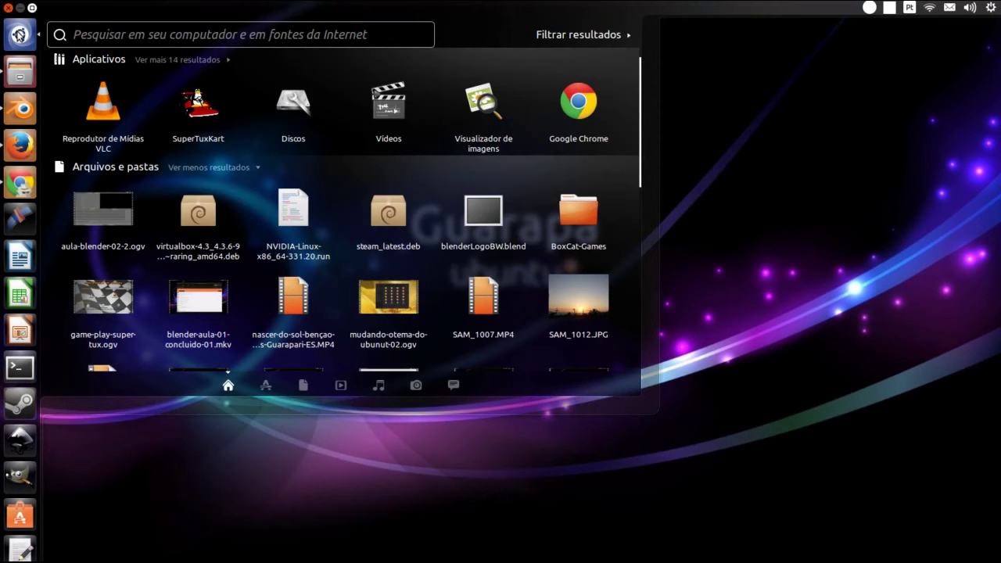
pyautogui.write('virtual')
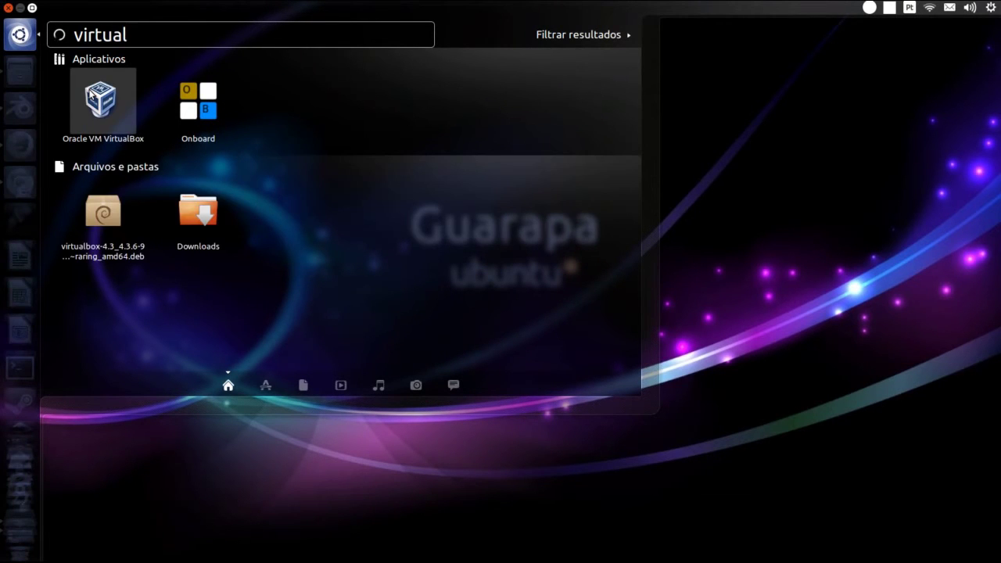
pyautogui.click(91, 95)
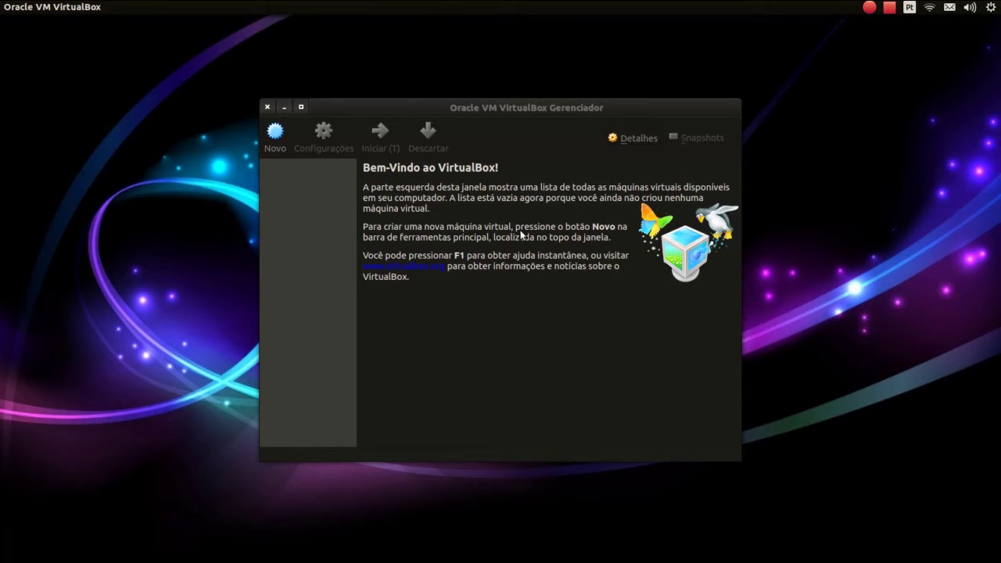
# Open the Criar Máquina Virtual wizard with the Novo toolbar button
pyautogui.click(279, 153)
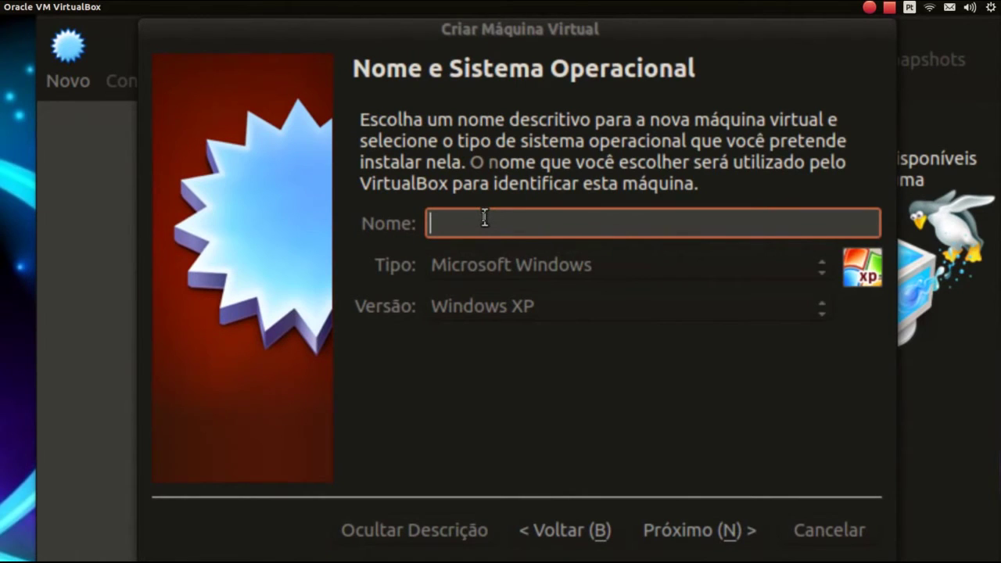
# Name the machine 'windows-8', keep Microsoft Windows, and choose Windows 8 (64 bit)
pyautogui.write('window')
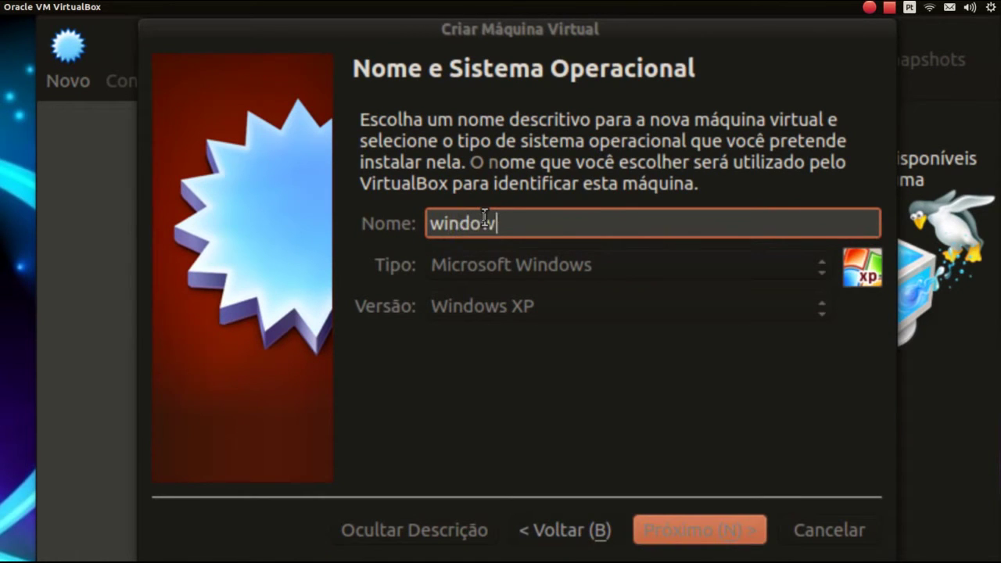
pyautogui.write('s-8')
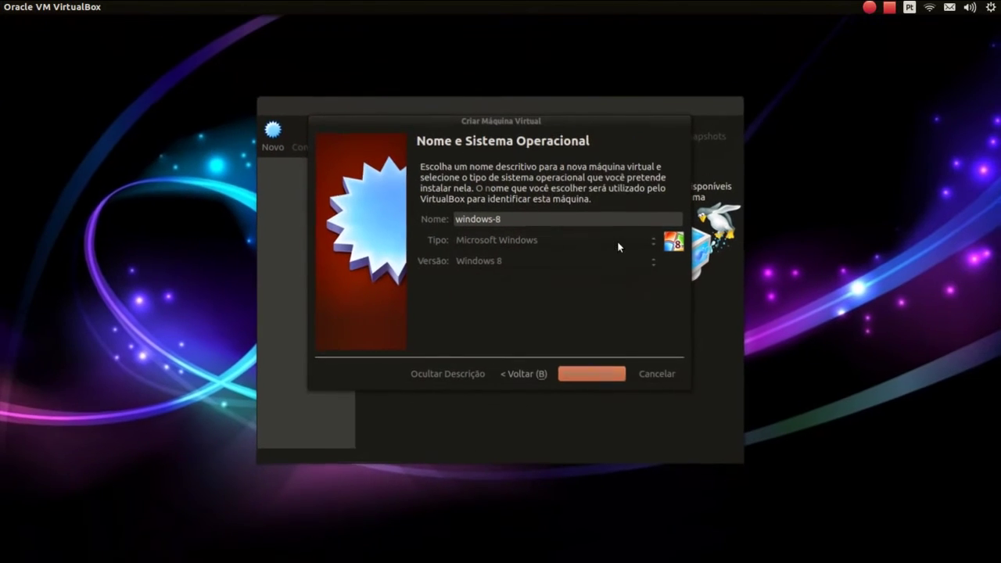
pyautogui.click(603, 238)
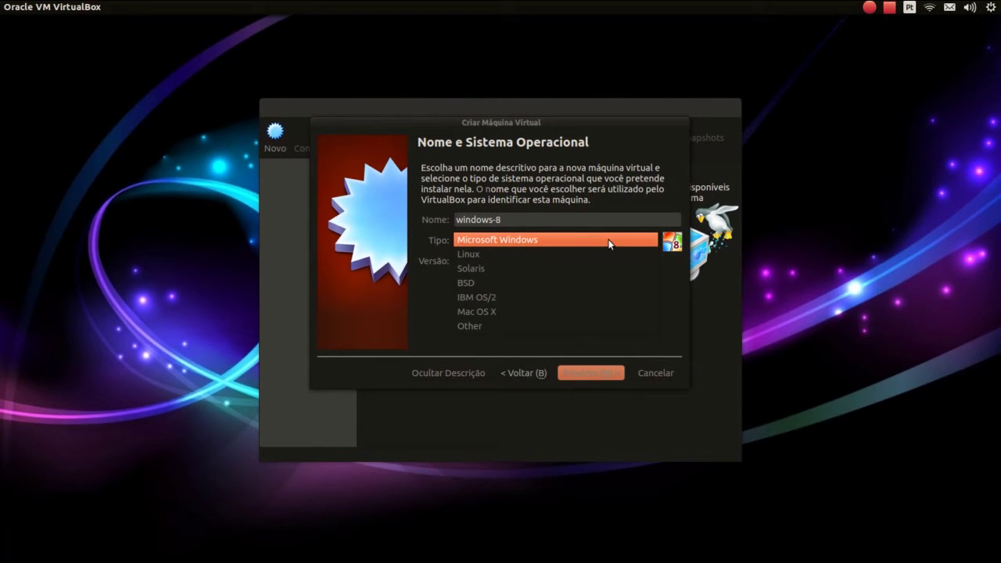
pyautogui.click(609, 241)
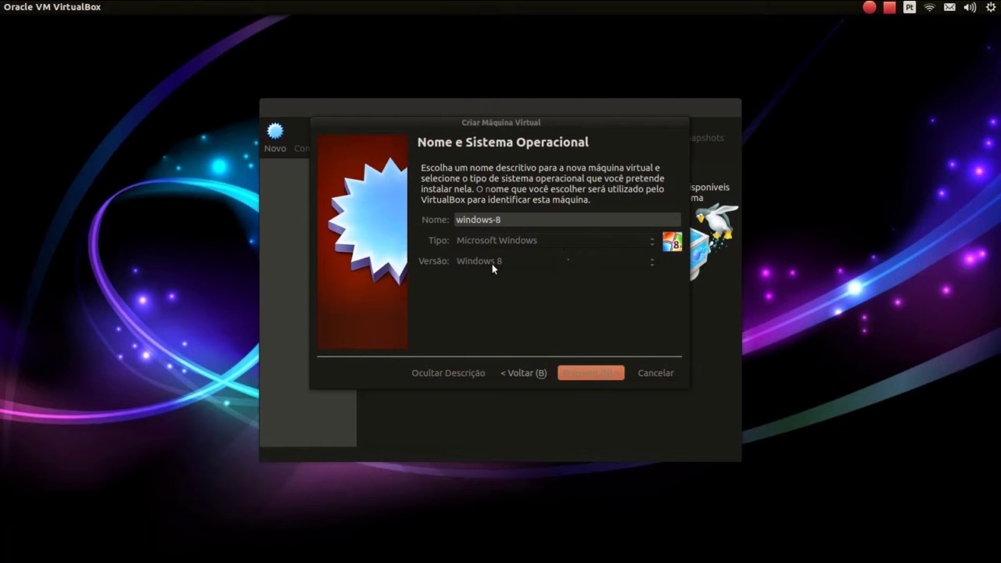
pyautogui.click(492, 263)
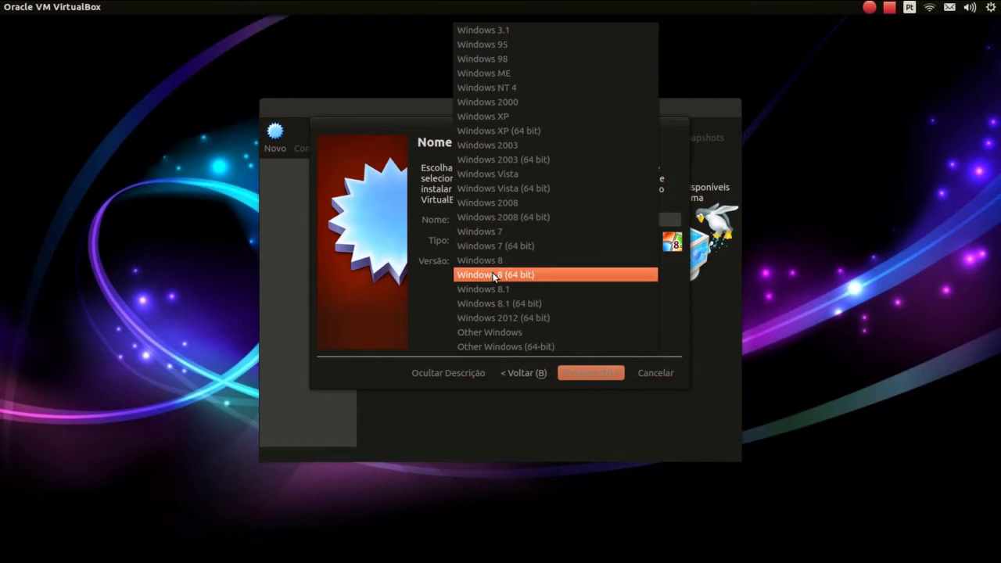
pyautogui.click(493, 274)
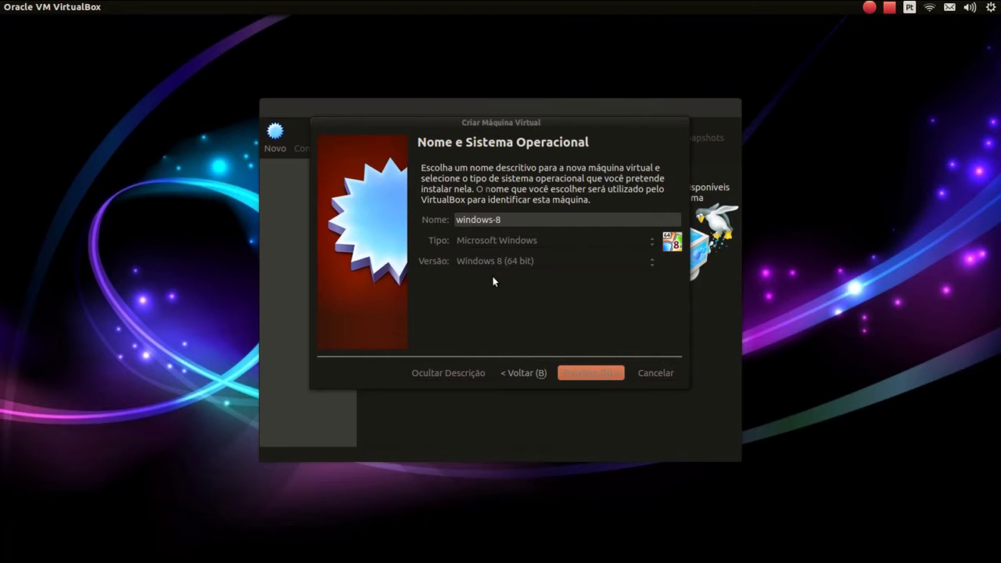
pyautogui.click(588, 375)
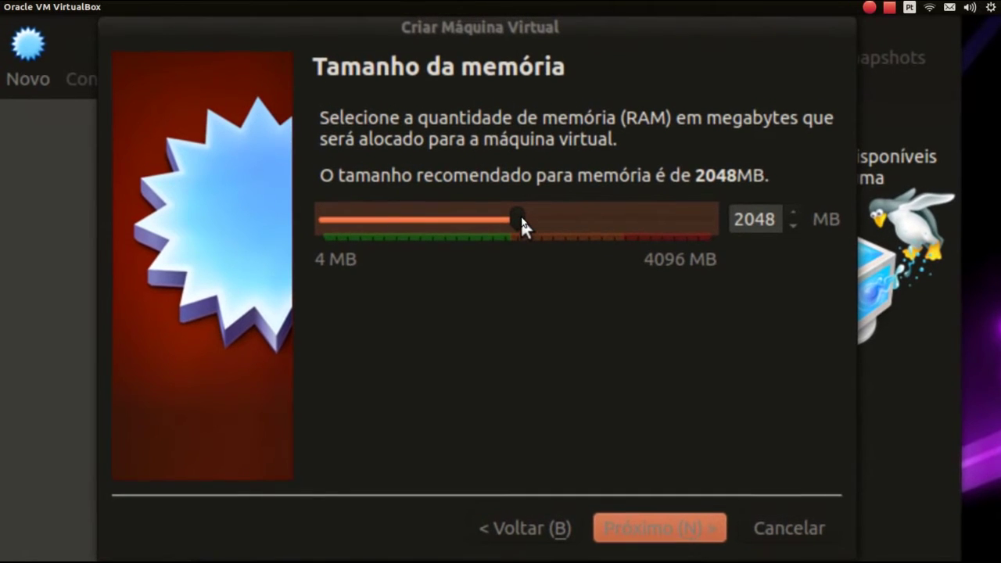
# Drag the memory slider above and below the recommendation, finally leaving RAM at 2048 MB
pyautogui.moveTo(520, 221); pyautogui.dragTo(605, 225)
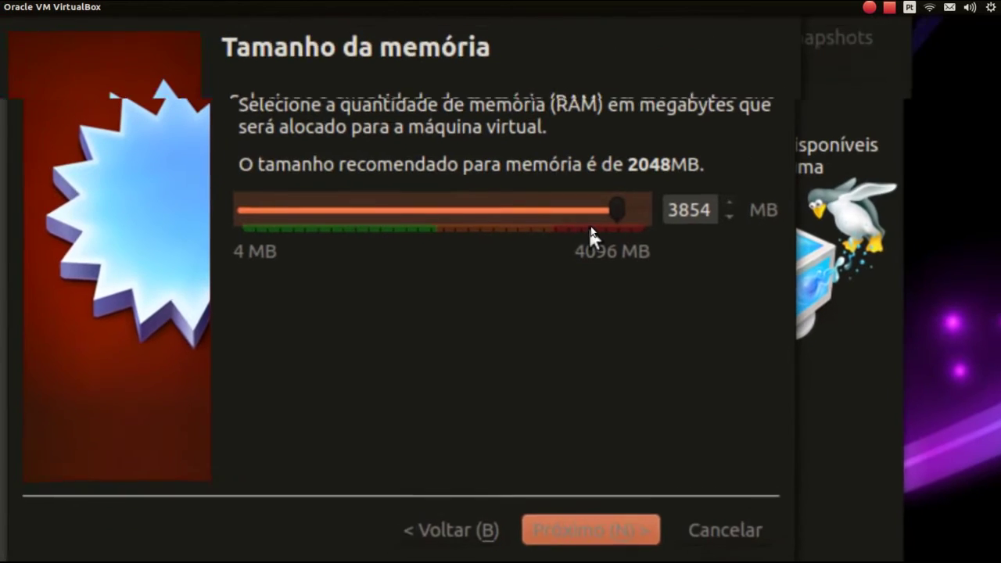
pyautogui.moveTo(607, 211); pyautogui.dragTo(460, 211)
pyautogui.moveTo(526, 219)
pyautogui.mouseDown()
pyautogui.moveTo(495, 220)
pyautogui.moveTo(519, 226)
pyautogui.mouseUp()
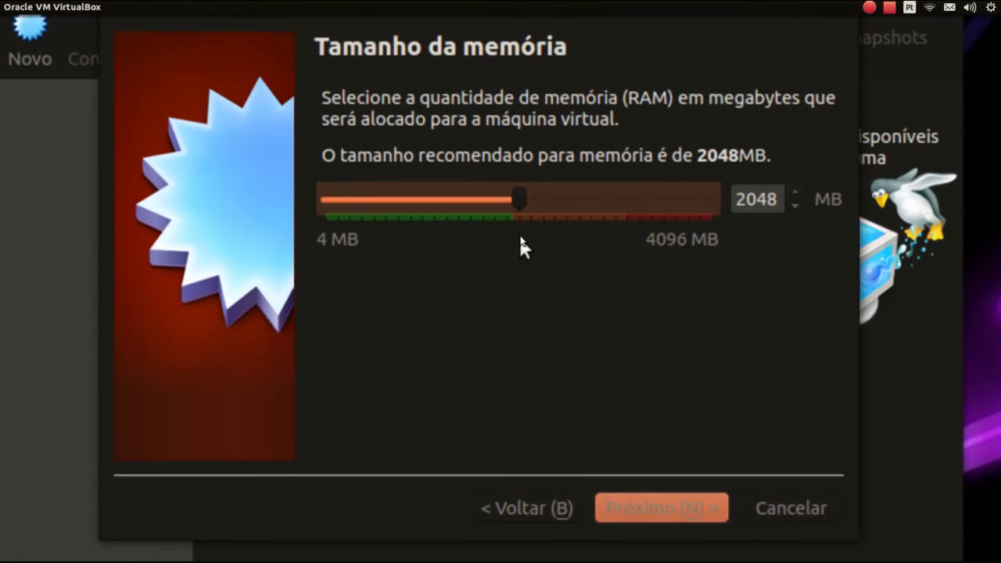
pyautogui.moveTo(516, 187); pyautogui.dragTo(571, 187)
pyautogui.moveTo(547, 223); pyautogui.dragTo(520, 226)
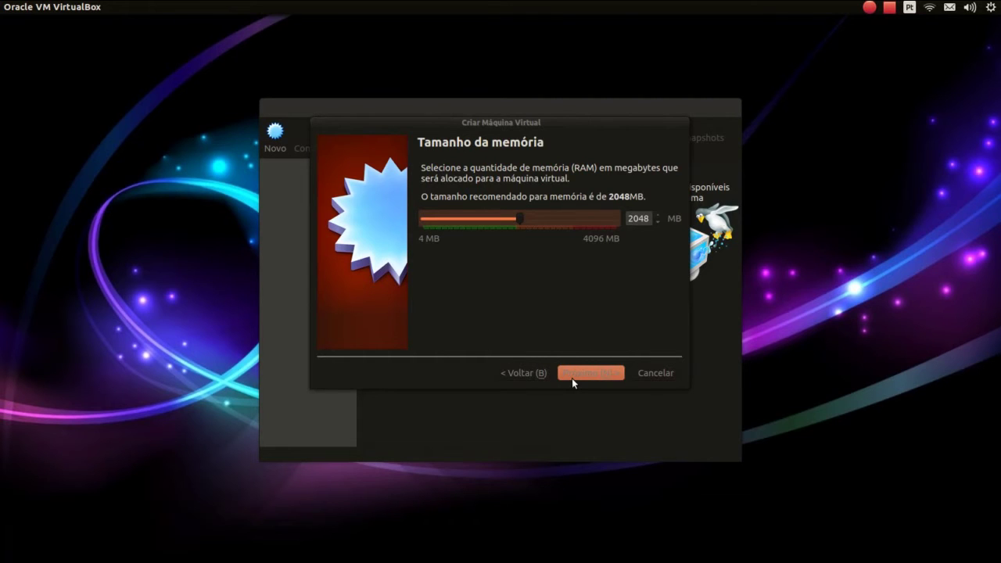
# Keep 'Criar um disco rígido virtual agora' selected and create the new virtual hard disk
pyautogui.click(574, 375)
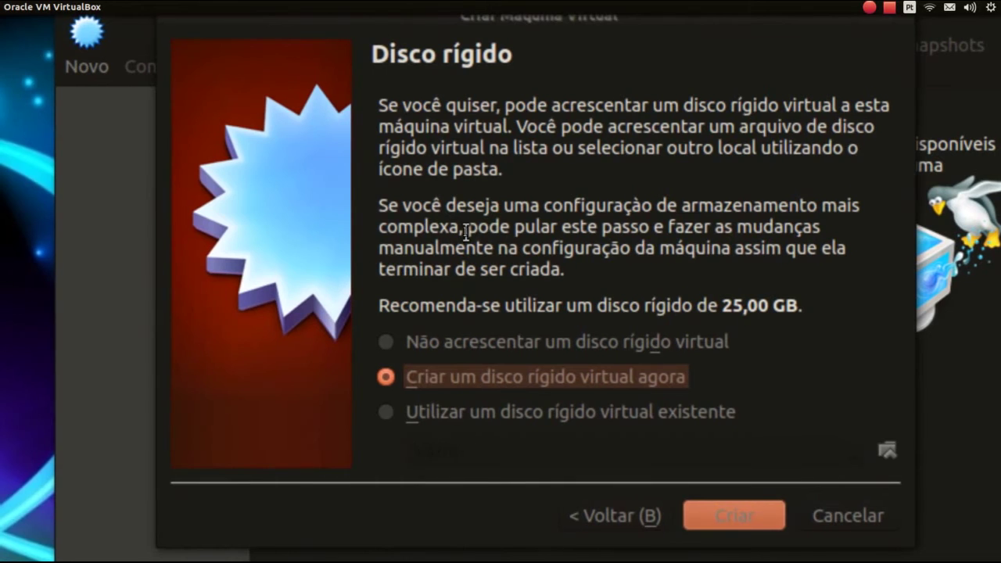
pyautogui.moveTo(465, 231); pyautogui.dragTo(483, 237)
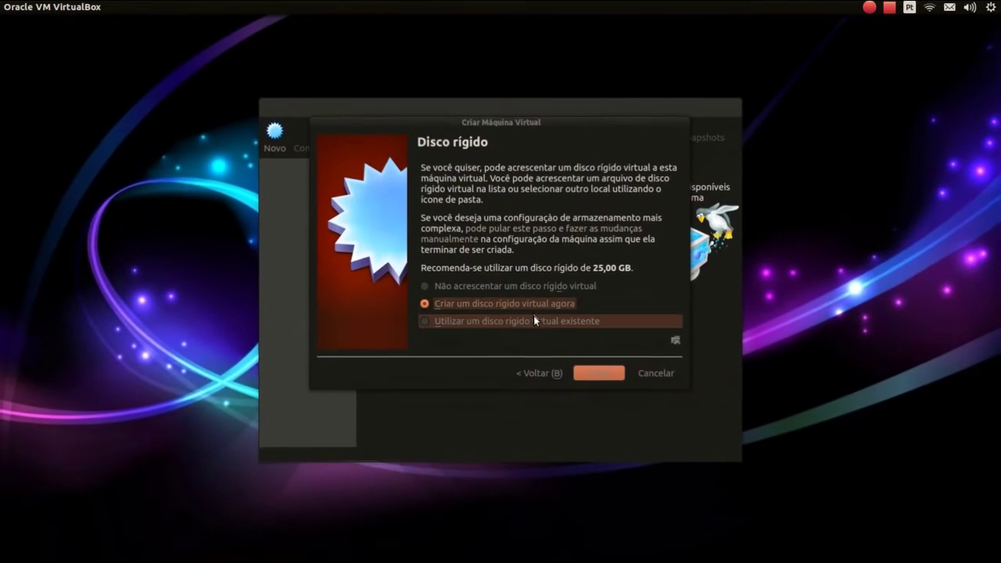
pyautogui.click(584, 372)
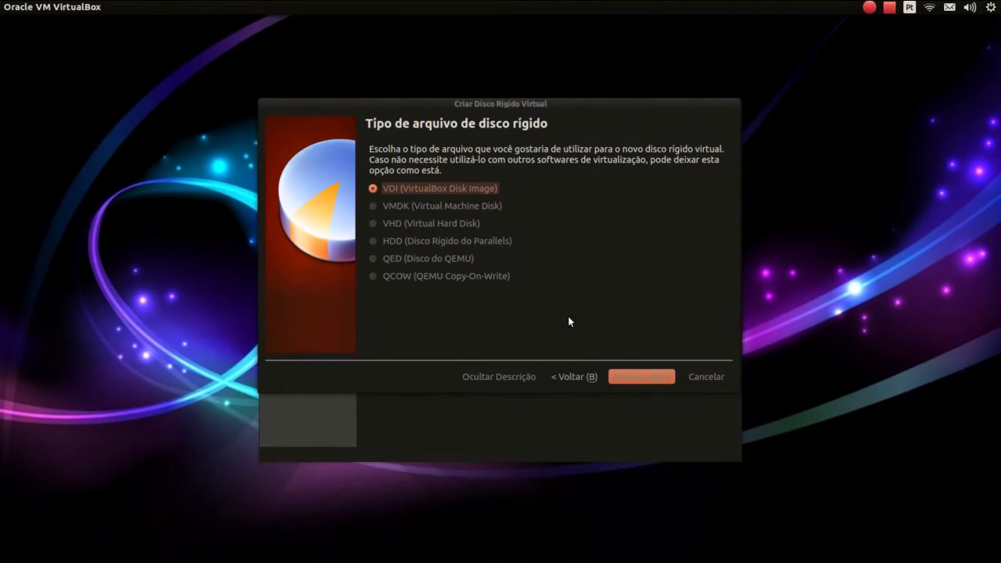
pyautogui.click(629, 380)
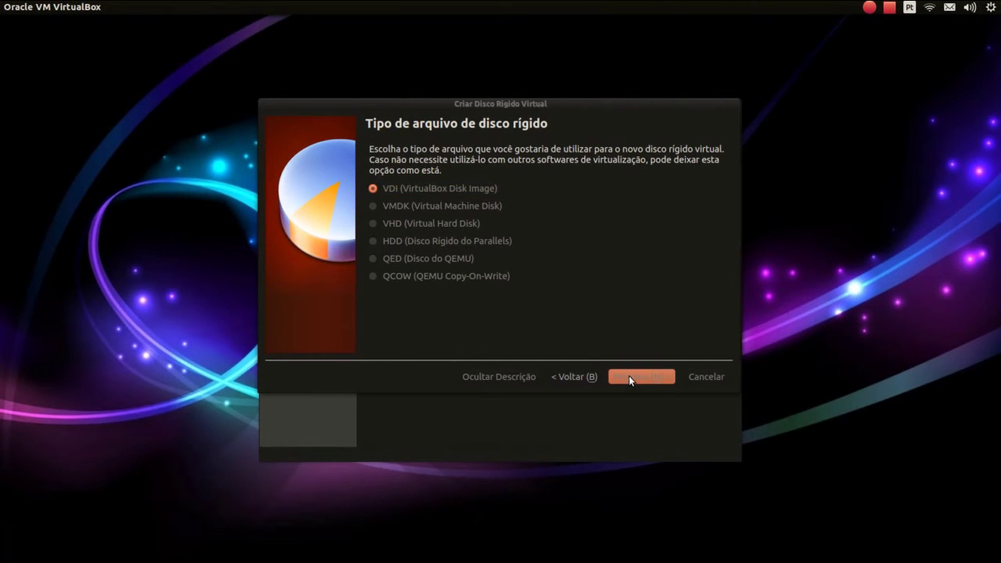
# Keep VDI as the disk file type and make the disk fixed size (Tamanho Fixo)
pyautogui.click(629, 380)
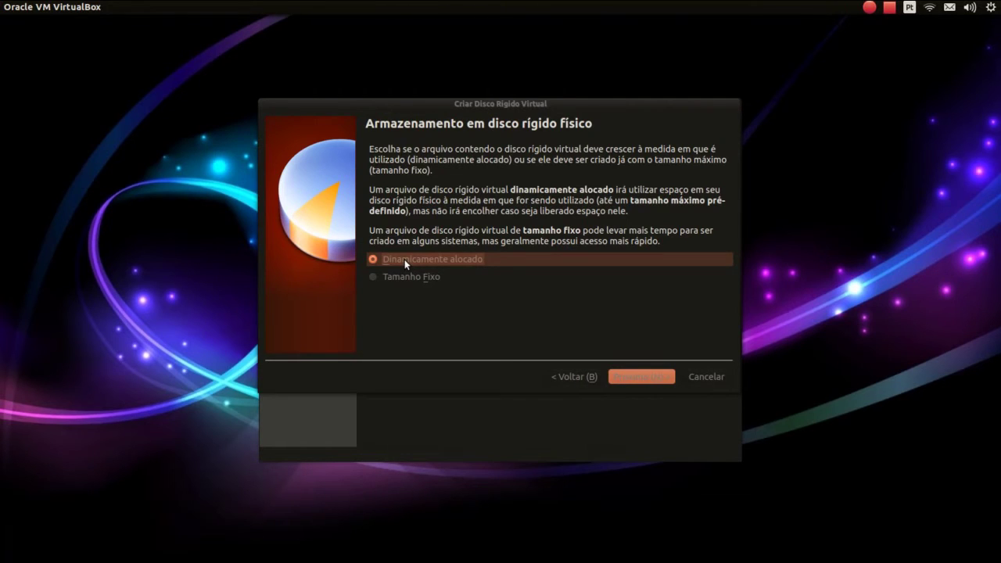
pyautogui.click(406, 277)
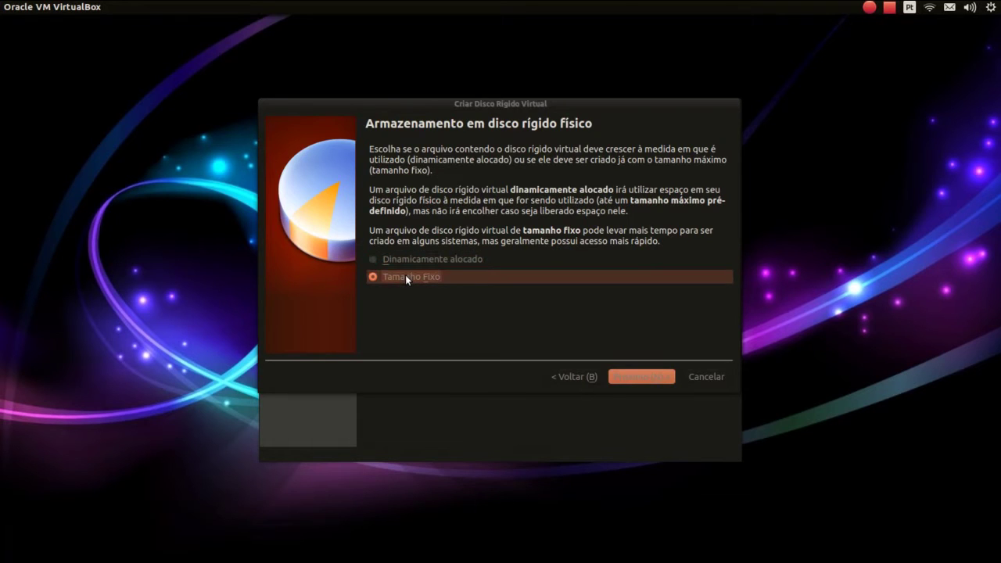
# Advance to the file location and size page and select the 25,00 GB disk size
pyautogui.click(635, 376)
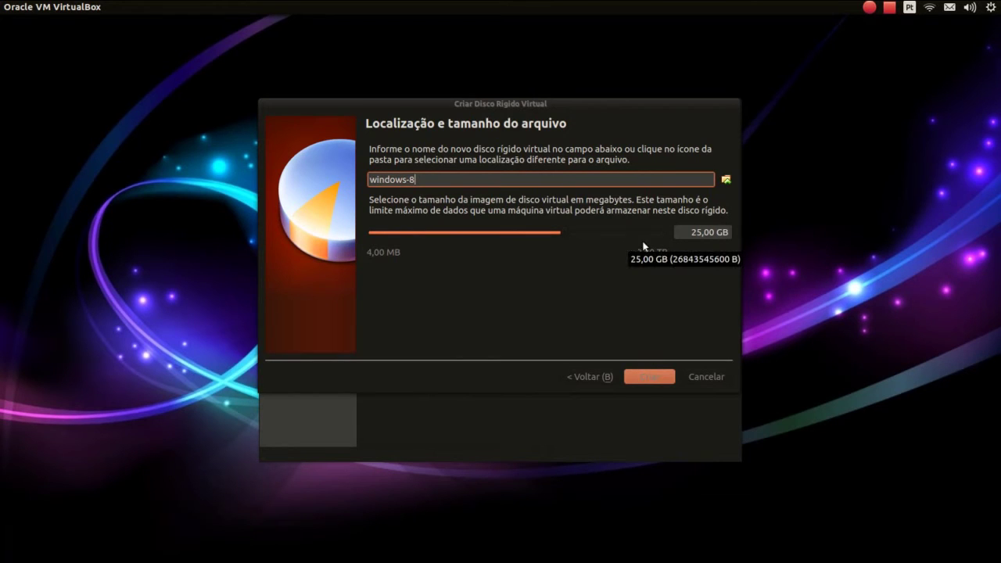
pyautogui.moveTo(679, 233); pyautogui.dragTo(735, 240)
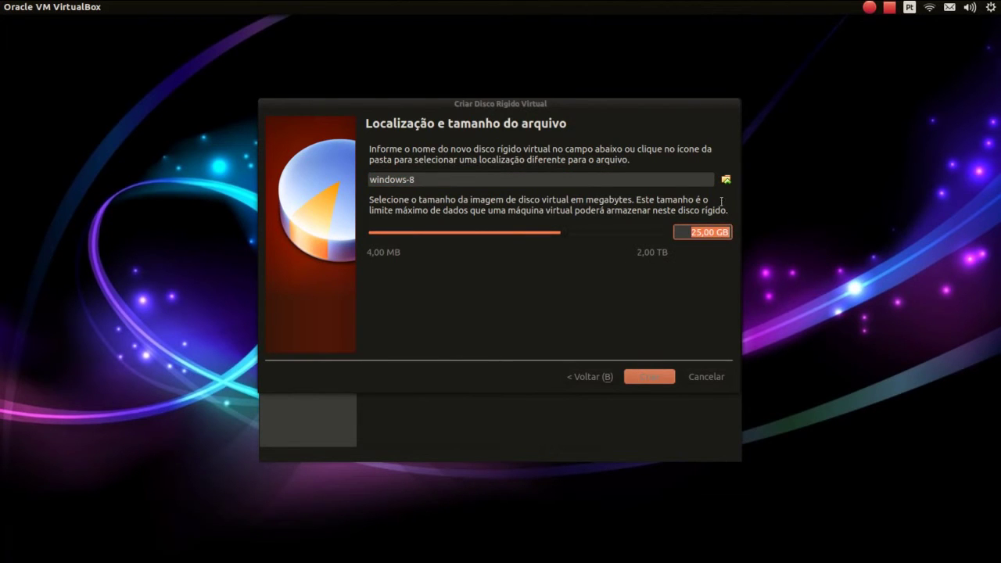
# Leave the disk location unchanged and create the 25,00 GB windows-8 disk and VM
pyautogui.click(726, 179)
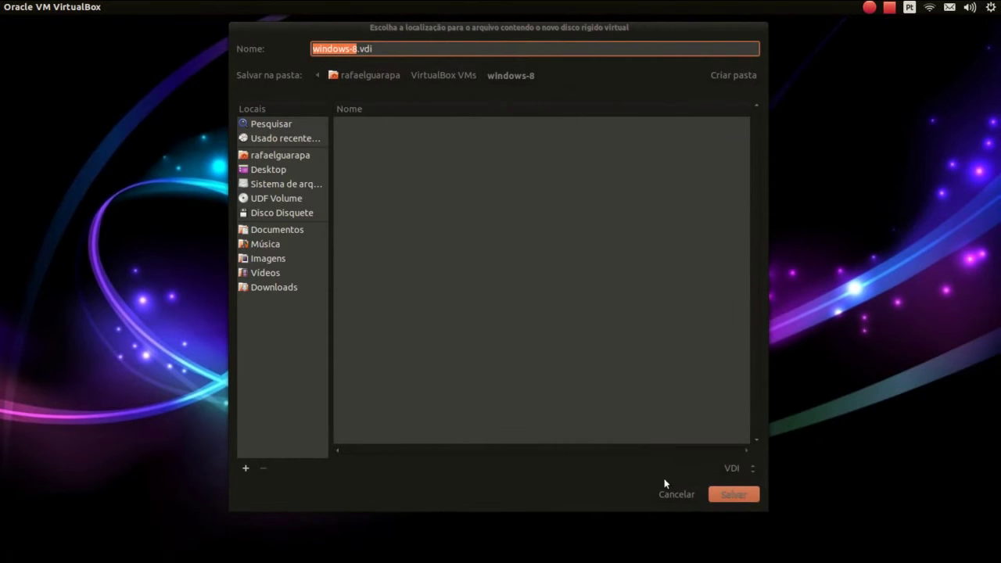
pyautogui.click(672, 492)
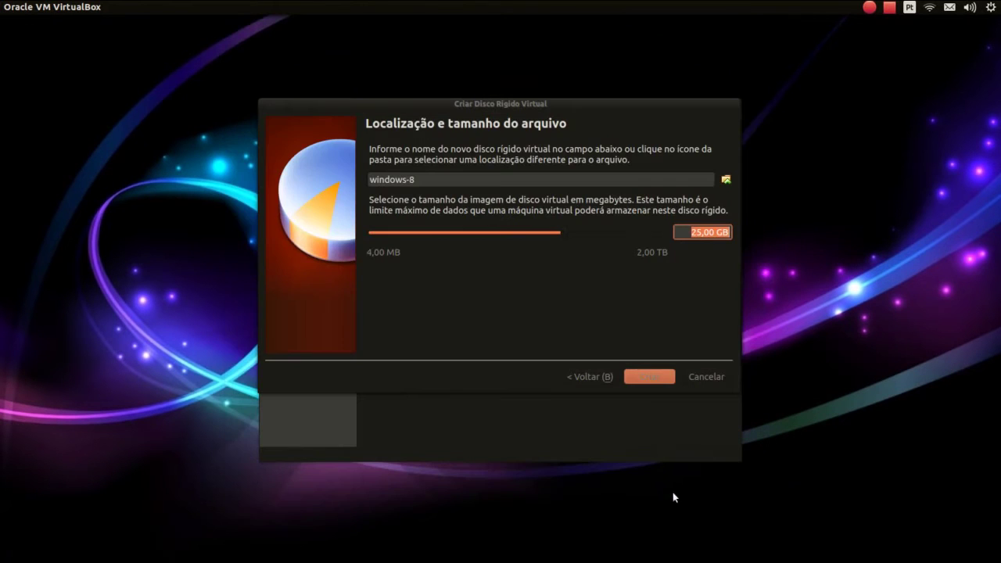
pyautogui.click(647, 379)
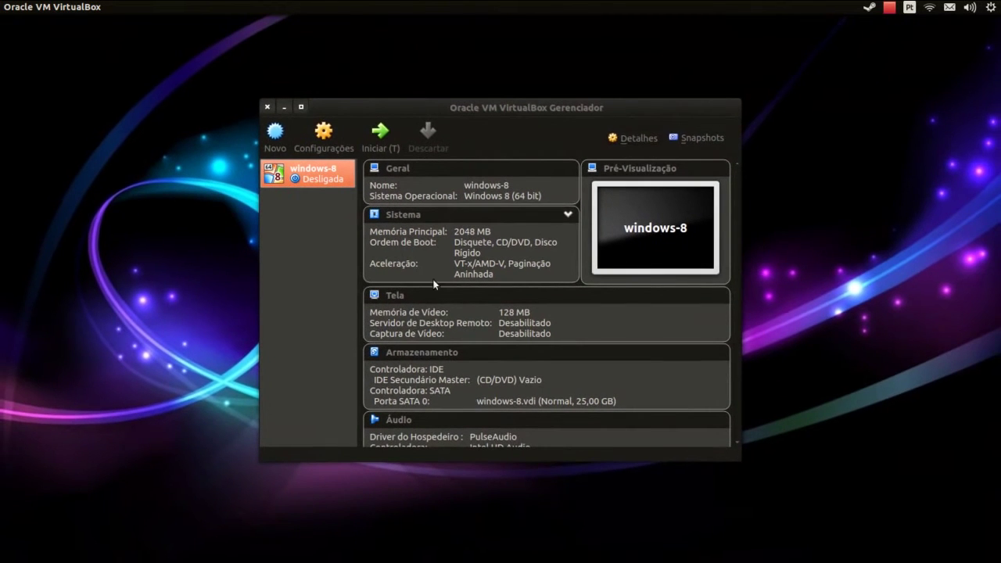
# Review the windows-8 settings pages from System through USB, then cancel without saving
pyautogui.rightClick(321, 182)
pyautogui.click(334, 185)
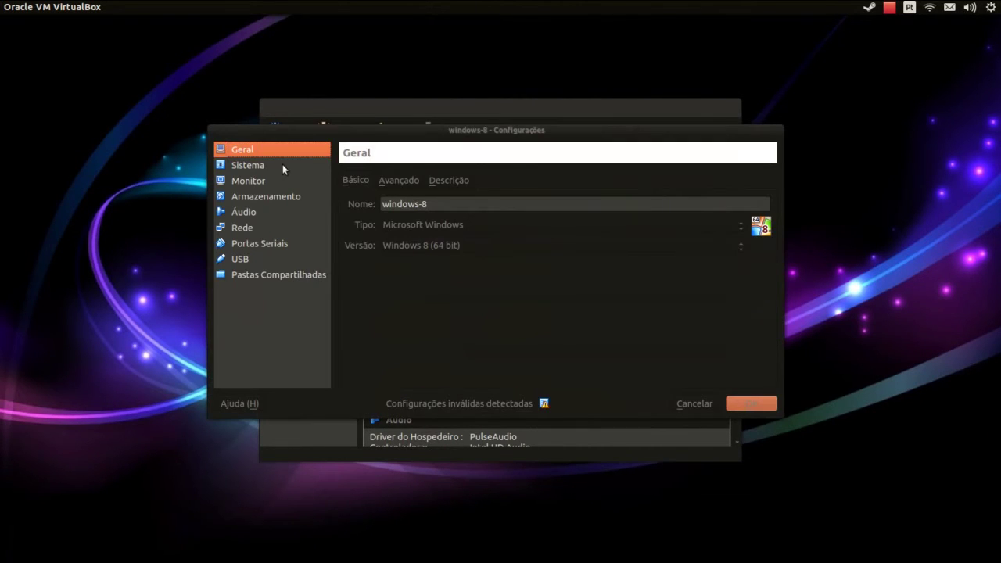
pyautogui.click(276, 169)
pyautogui.click(274, 178)
pyautogui.click(267, 197)
pyautogui.click(261, 216)
pyautogui.click(257, 227)
pyautogui.click(256, 243)
pyautogui.click(257, 258)
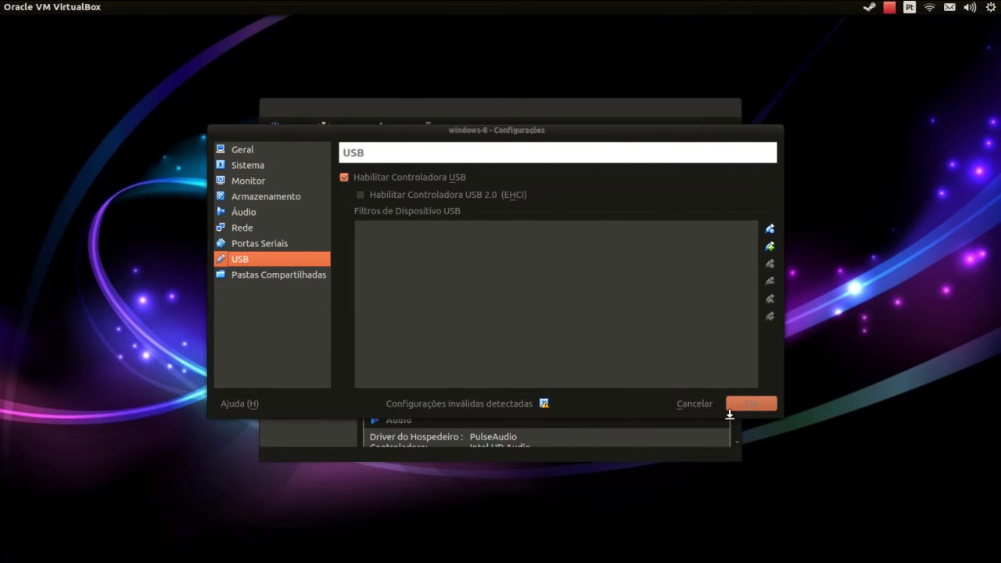
pyautogui.click(693, 405)
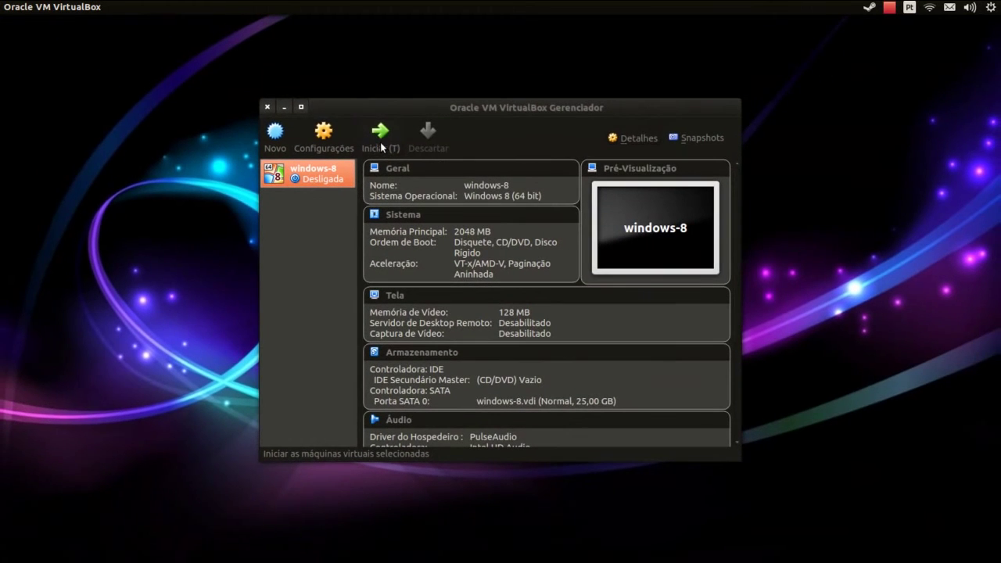
# Start the windows-8 VM and highlight the boot prompt's note about needing an operating system
pyautogui.click(380, 142)
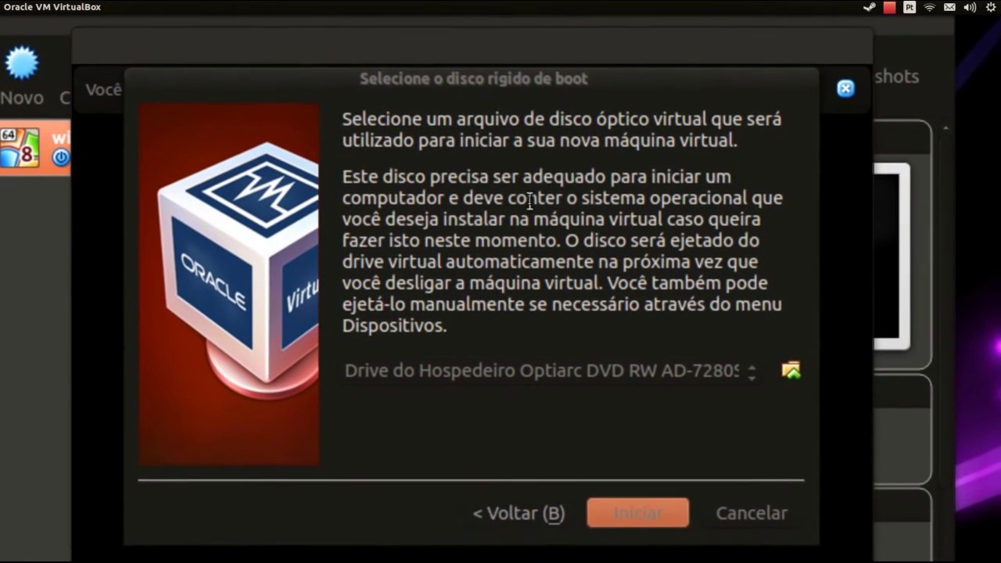
pyautogui.moveTo(557, 199); pyautogui.dragTo(736, 198)
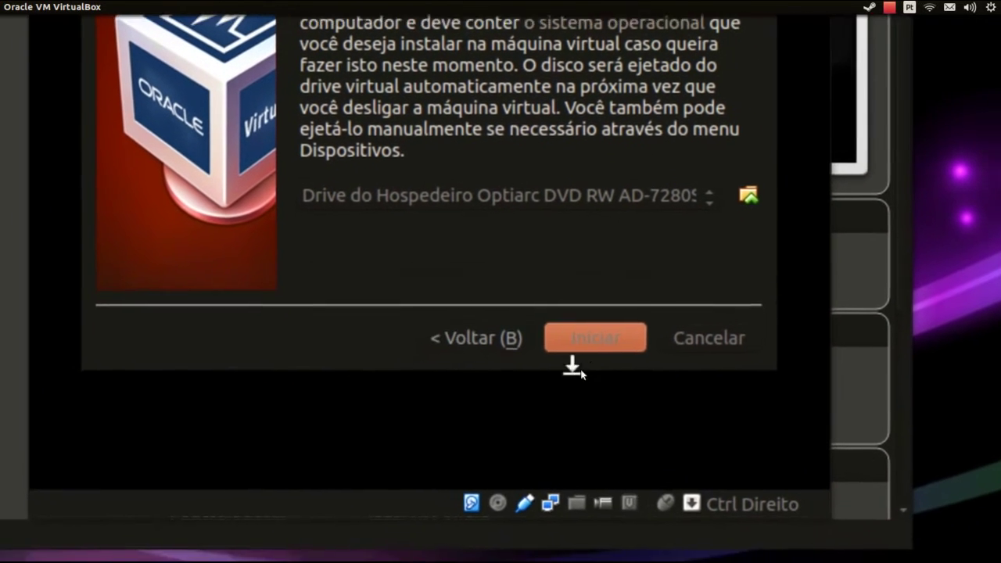
# Boot windows-8 from the host Optiarc DVD RW drive into Windows Setup
pyautogui.click(582, 348)
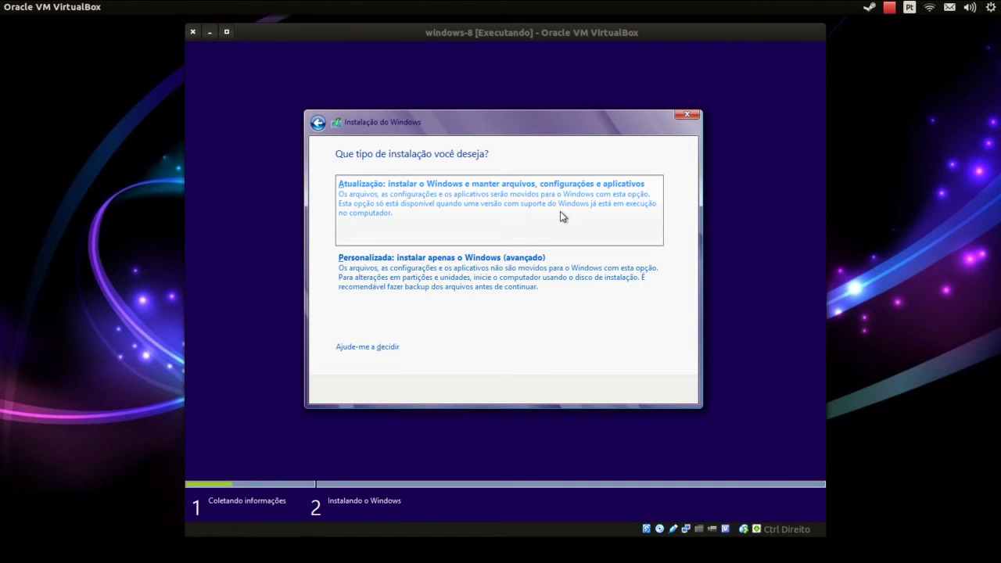
# Pick 'Personalizada: instalar apenas o Windows (avançado)' as the installation type
pyautogui.click(408, 290)
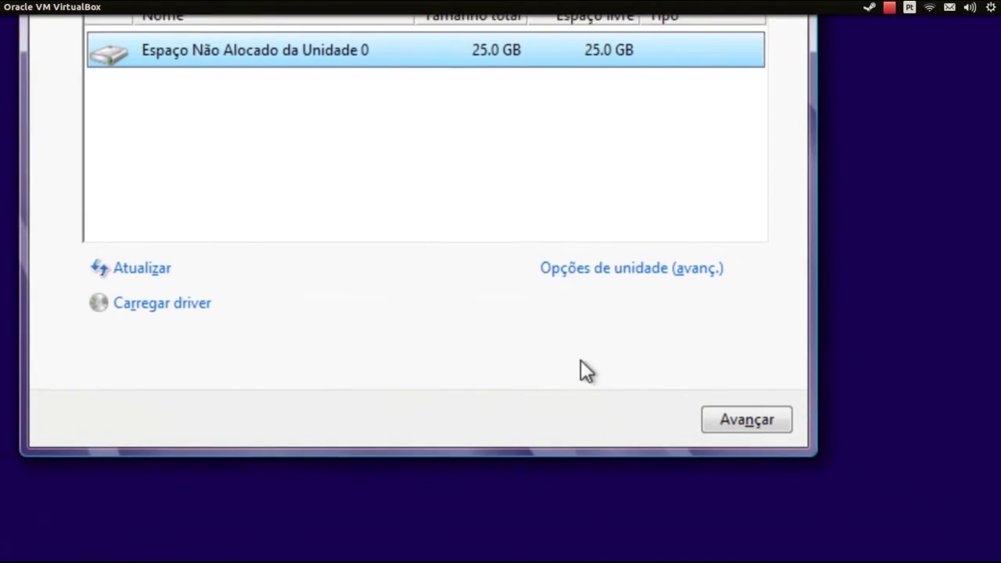
# Install Windows onto the 25.0 GB unallocated Unidade 0 space and reach the computer name field
pyautogui.click(706, 421)
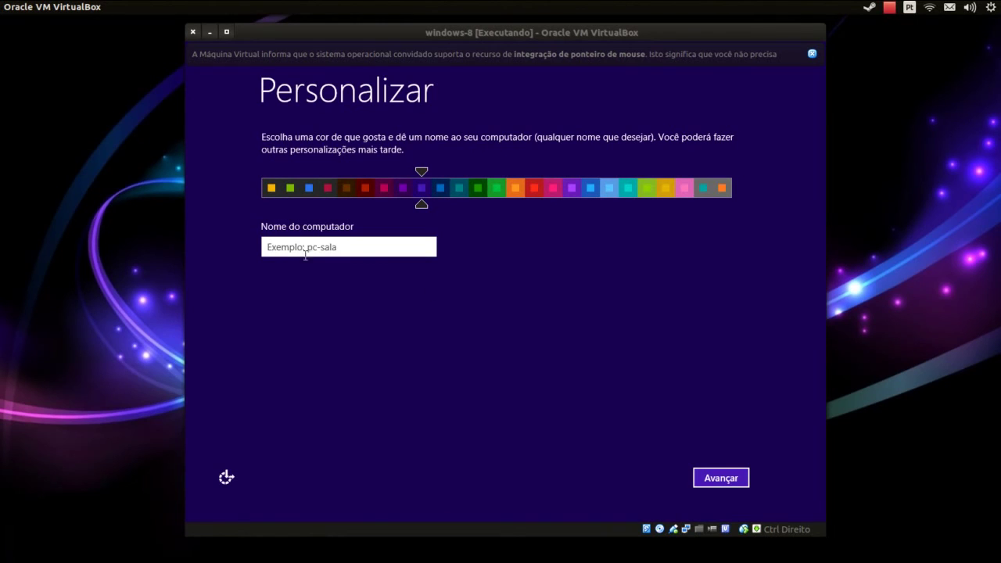
pyautogui.click(352, 245)
# Name the computer pc-windows8, try blue then keep the purple colour scheme
pyautogui.write('pc')
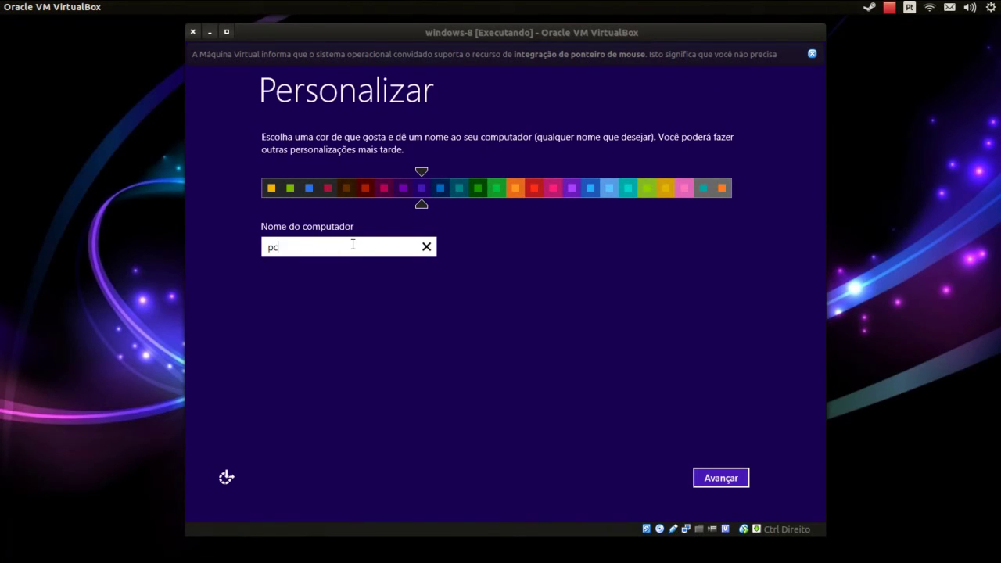
pyautogui.write('-windows8')
pyautogui.moveTo(422, 205); pyautogui.dragTo(435, 210)
pyautogui.moveTo(442, 206); pyautogui.dragTo(422, 205)
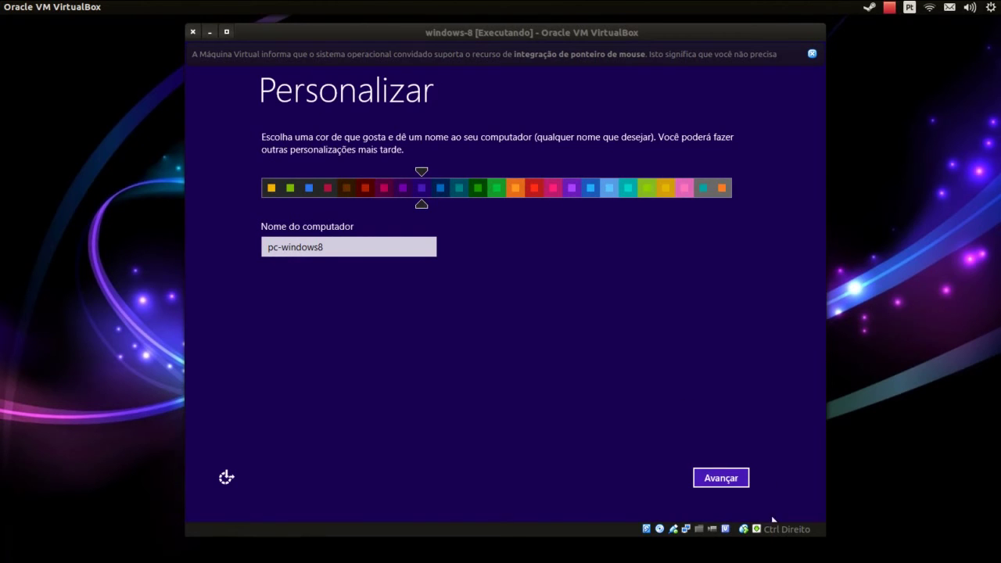
pyautogui.click(720, 478)
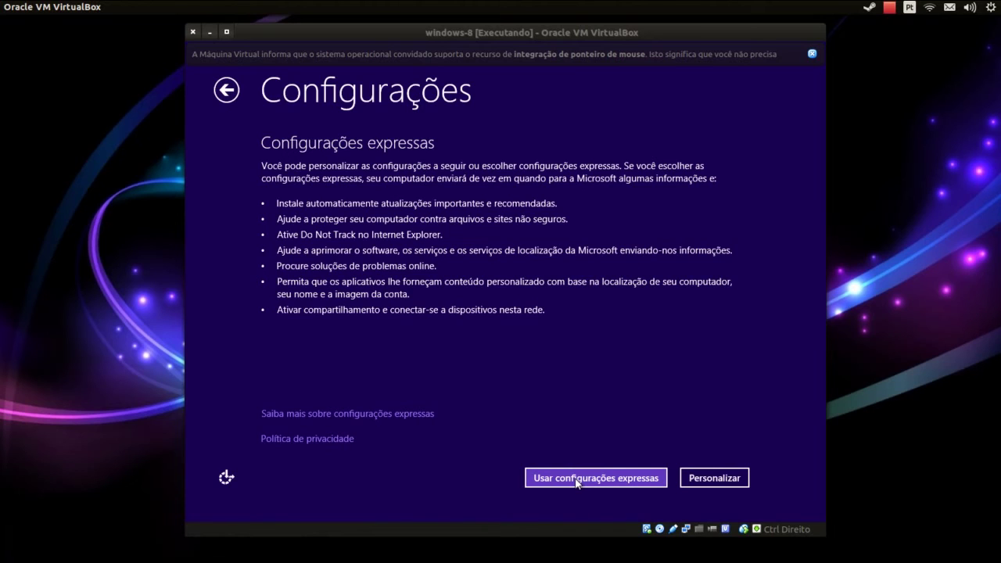
# Choose custom settings, decline network sharing and set Windows Update to Não configurar
pyautogui.click(733, 484)
pyautogui.click(702, 482)
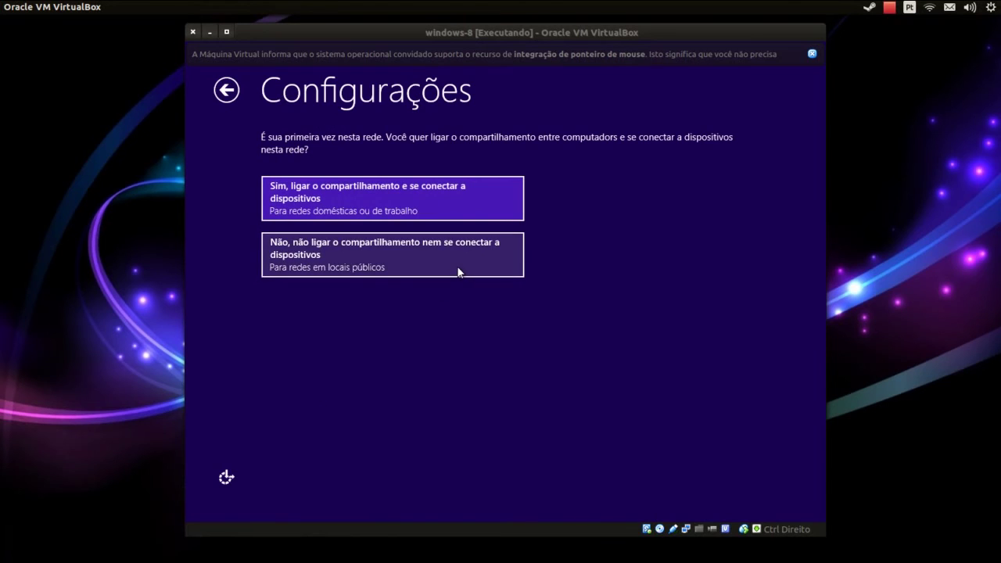
pyautogui.click(401, 270)
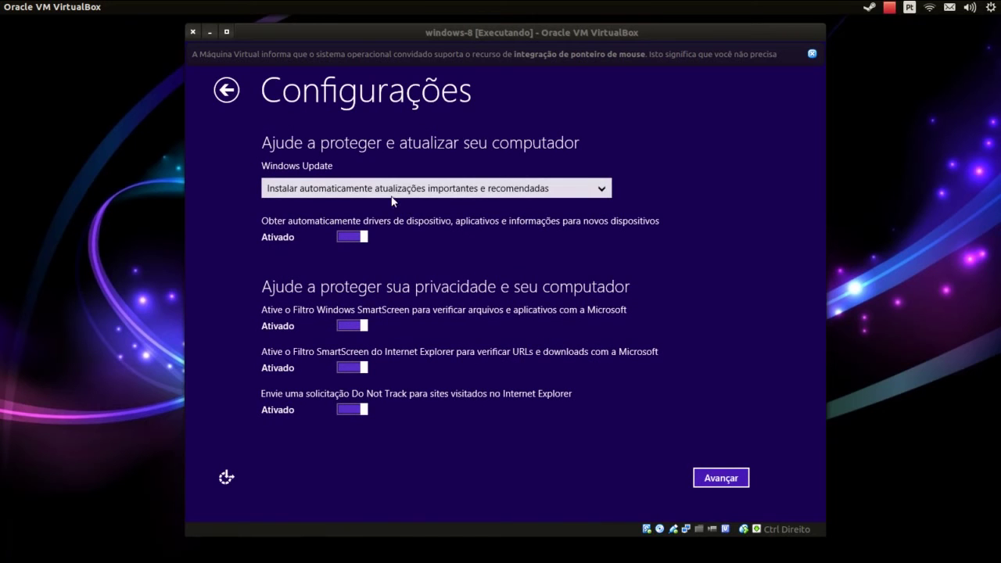
pyautogui.click(395, 192)
pyautogui.click(395, 240)
pyautogui.click(720, 478)
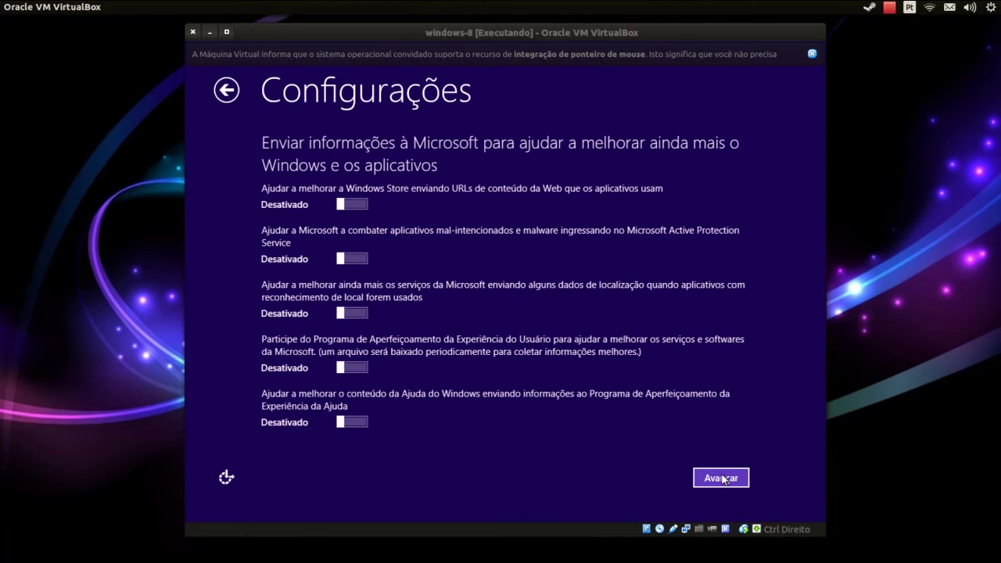
# Leave data sharing off and turn off app access to account name, picture and location
pyautogui.click(724, 479)
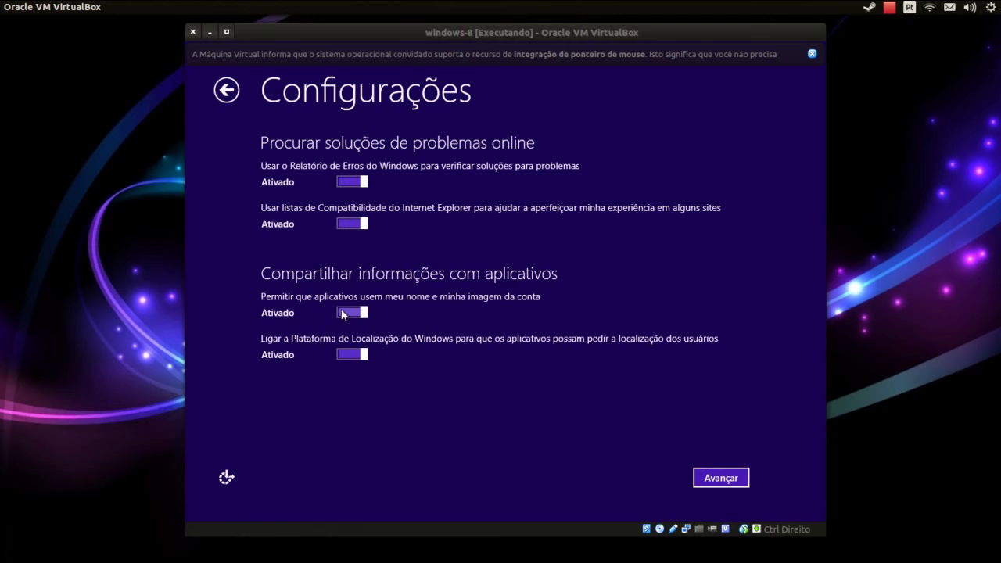
pyautogui.click(342, 315)
pyautogui.click(344, 351)
pyautogui.click(721, 484)
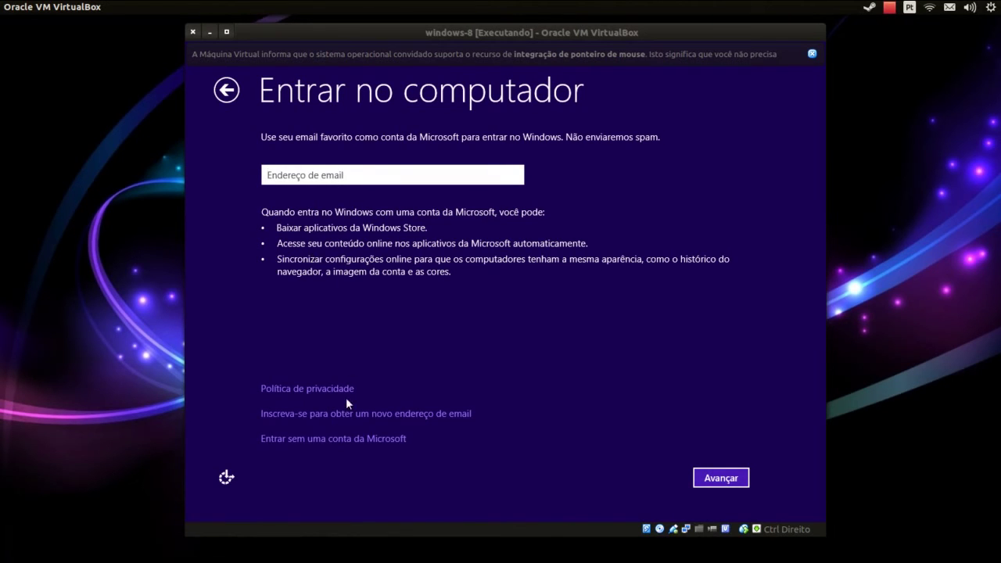
# Skip the Microsoft account and create a local account, entering and confirming its password
pyautogui.click(326, 439)
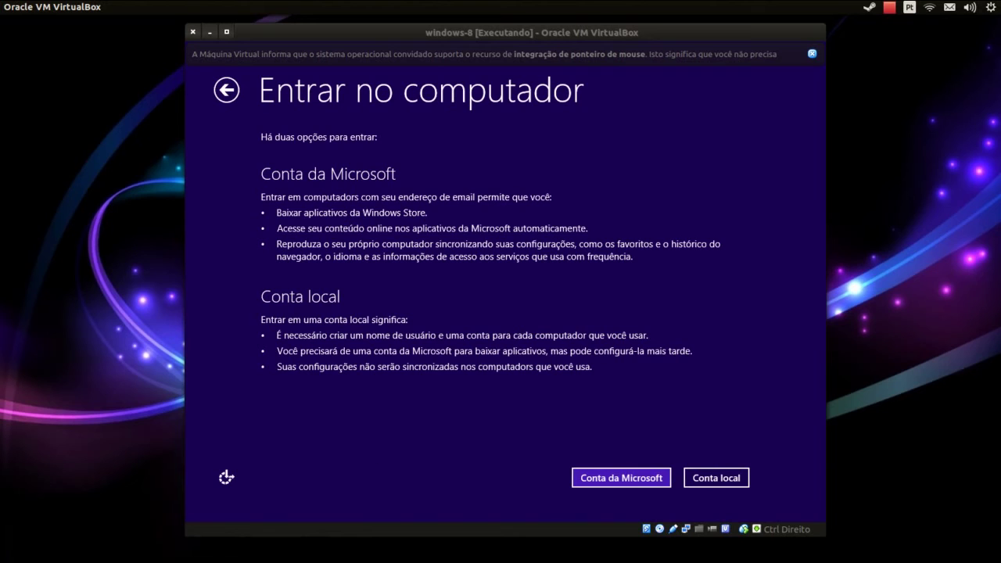
pyautogui.click(704, 480)
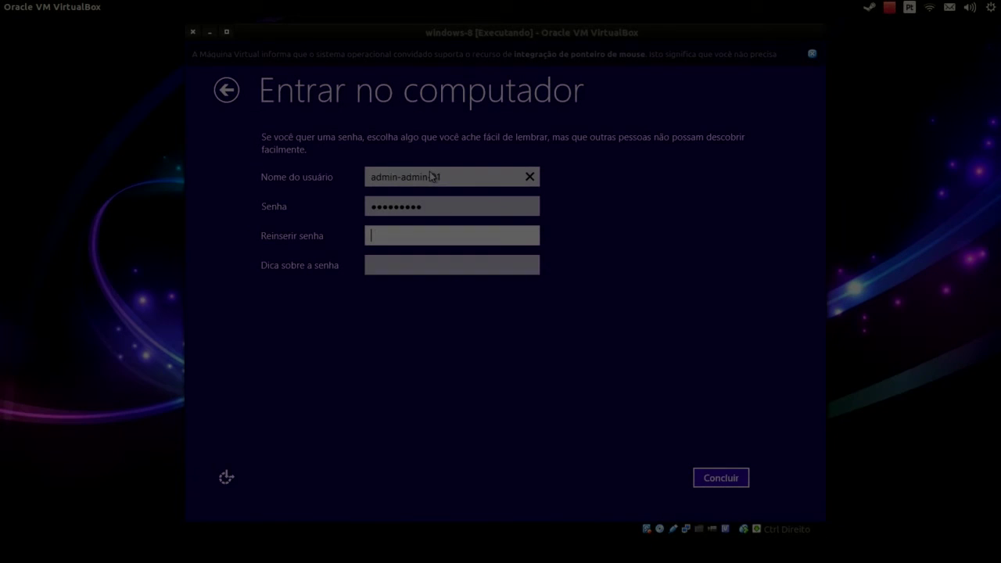
pyautogui.write('123456789')
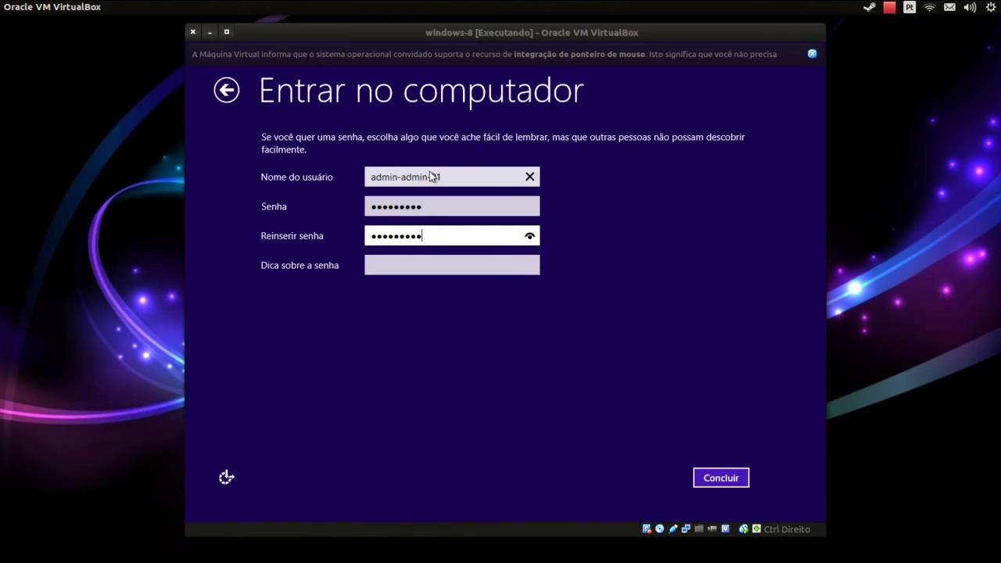
pyautogui.press('BackSpace')
pyautogui.press('BackSpace')
pyautogui.press('BackSpace')
pyautogui.press('BackSpace')
pyautogui.press('BackSpace')
pyautogui.press('BackSpace')
pyautogui.press('BackSpace')
pyautogui.press('BackSpace')
pyautogui.press('BackSpace')
pyautogui.write('1234567')
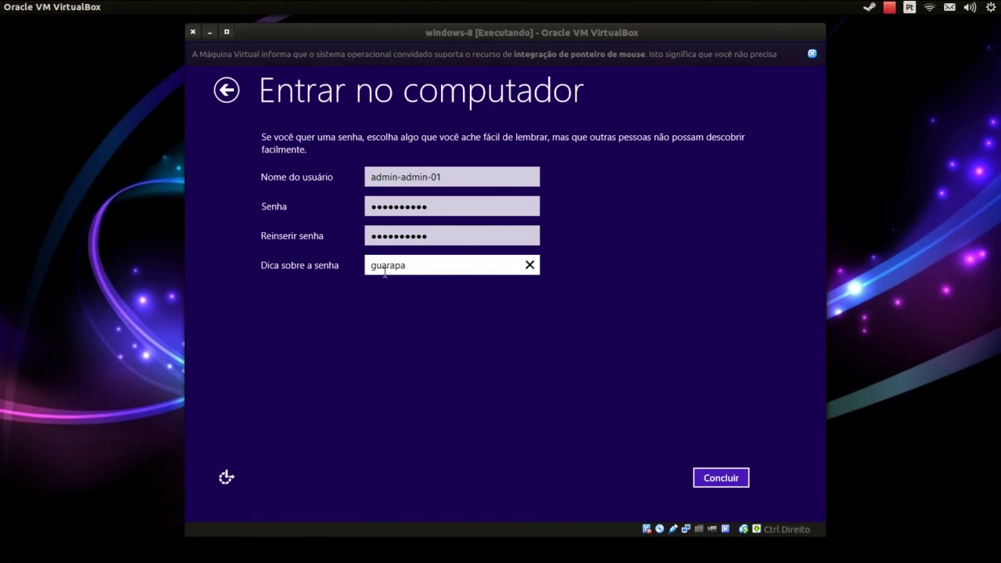
pyautogui.click(732, 482)
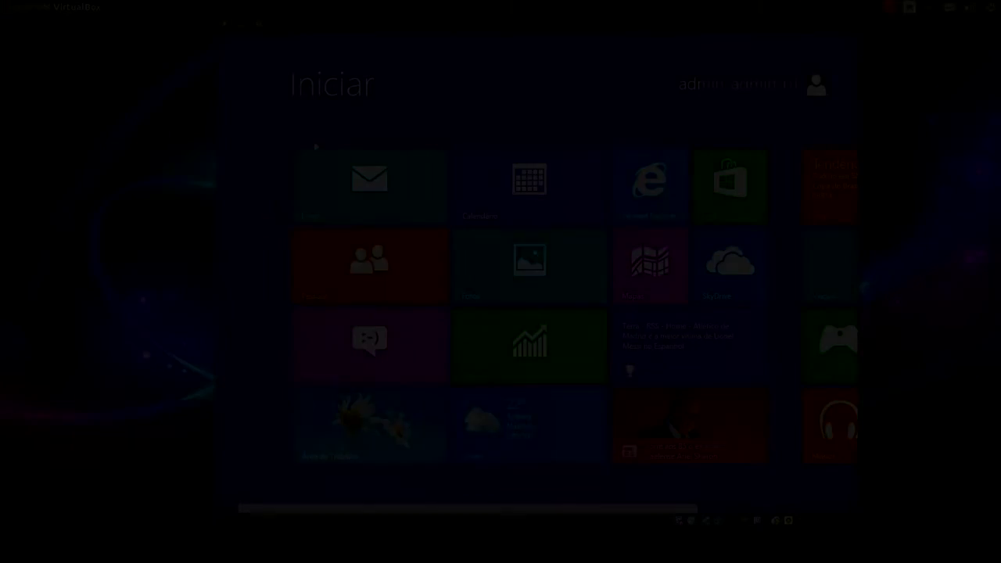
# Scroll through the Start screen tiles and open the Área de Trabalho desktop tile
pyautogui.scroll(-3, 291, 511)
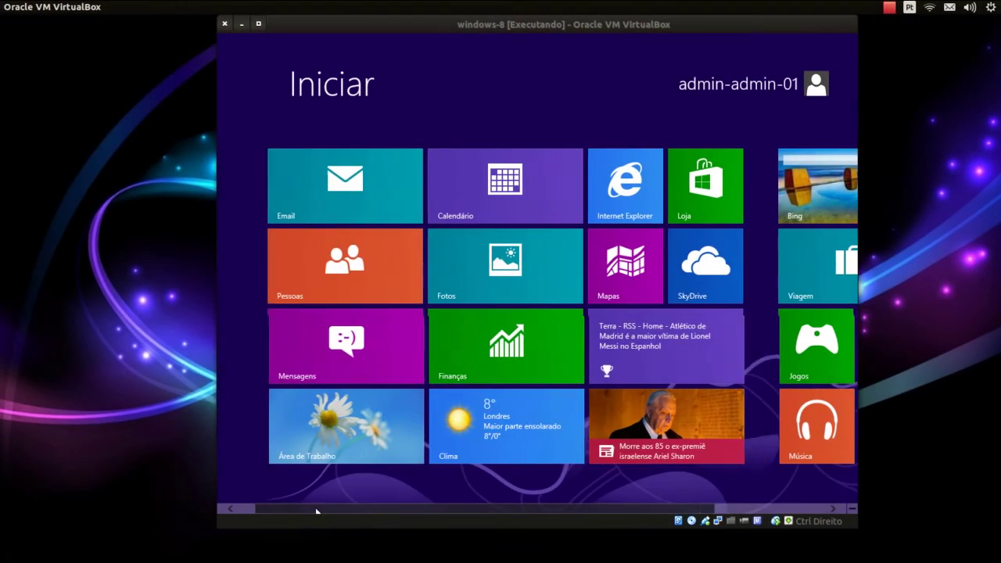
pyautogui.scroll(3, 387, 513)
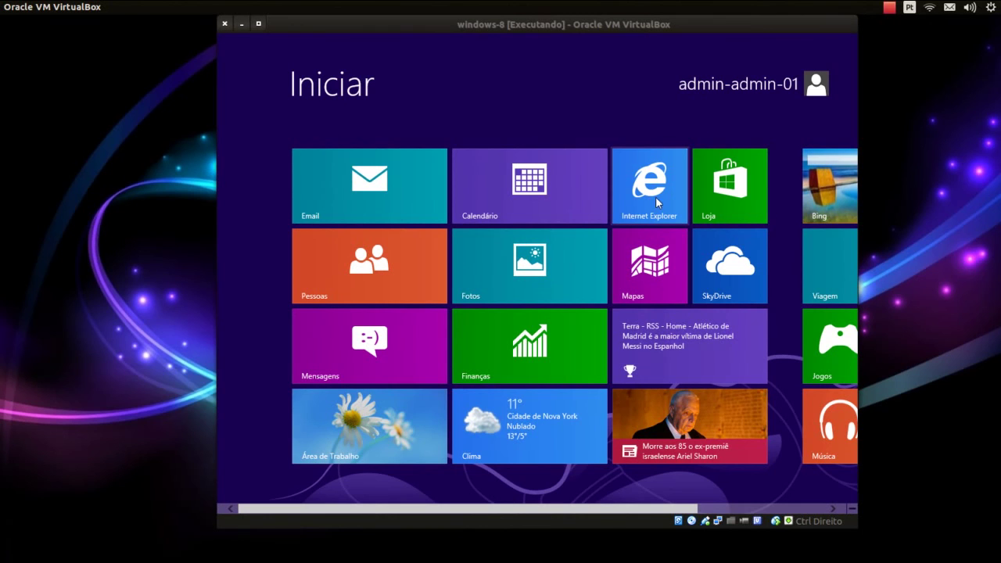
pyautogui.click(362, 444)
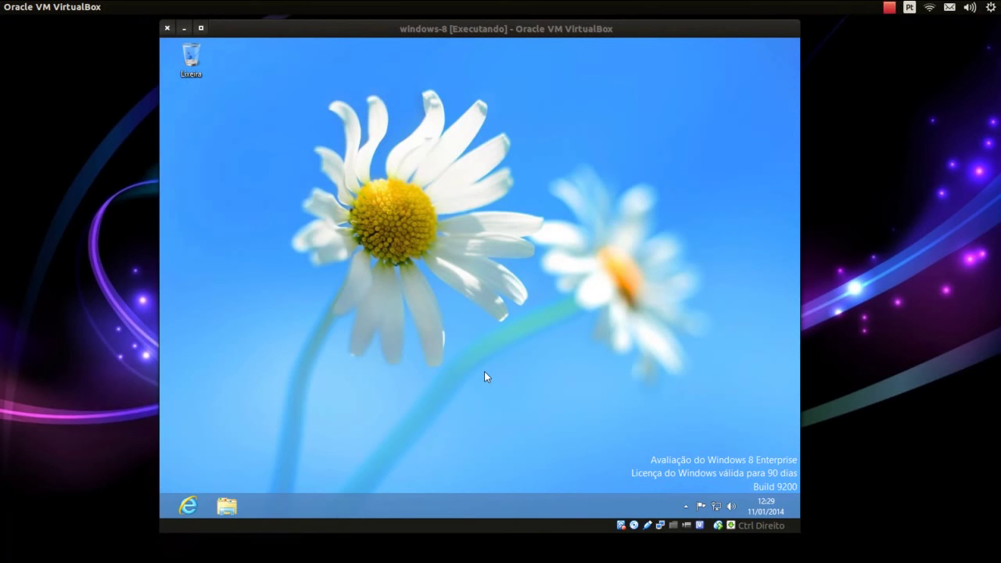
pyautogui.click(200, 29)
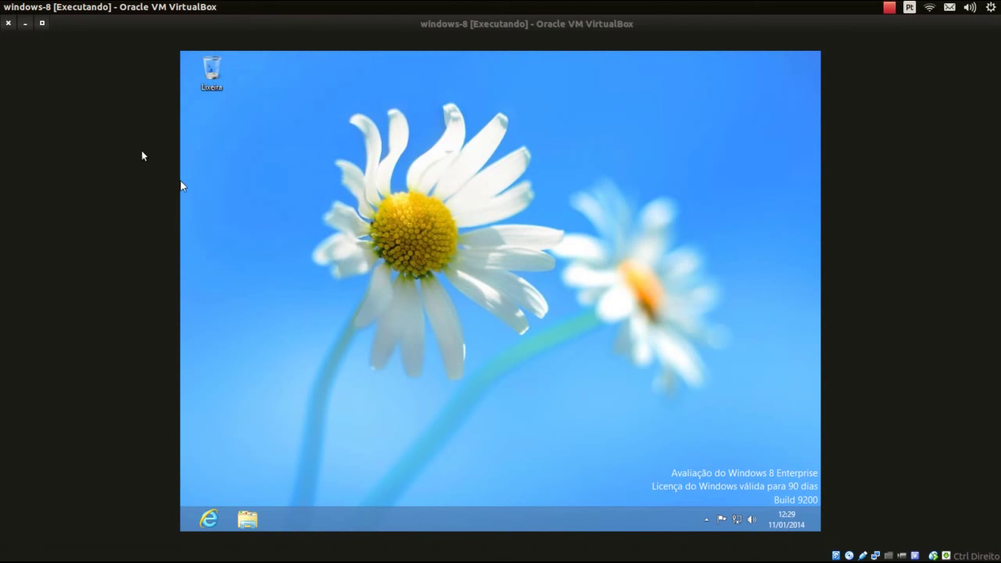
pyautogui.click(42, 22)
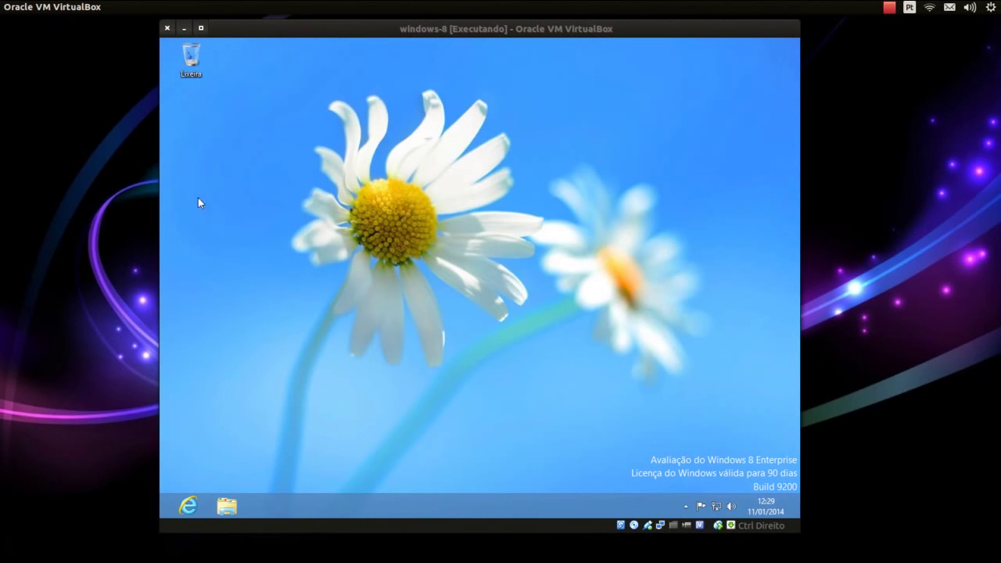
pyautogui.rightClick(393, 367)
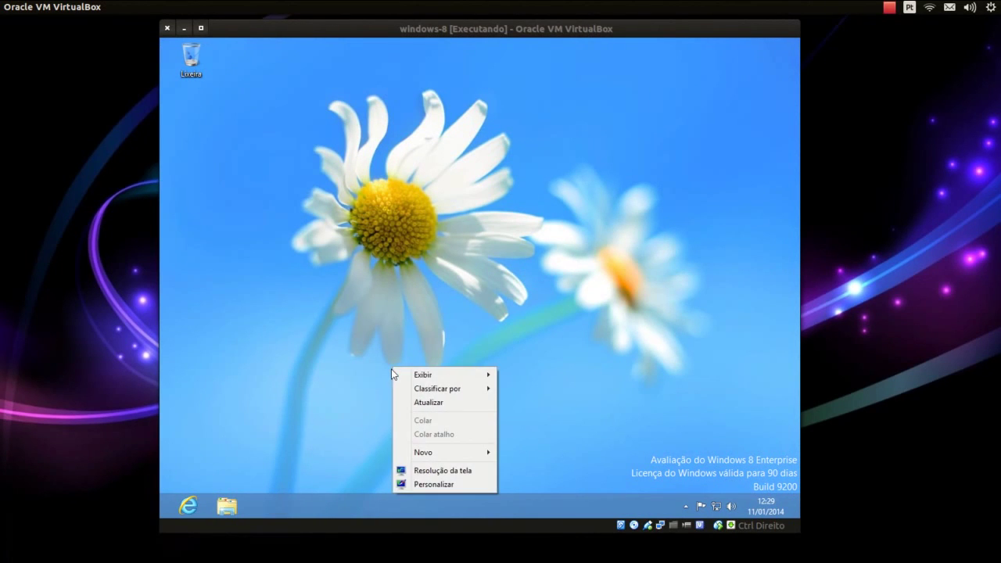
# Set the guest resolution to 1600 × 1200 in Resolução da tela, apply, keep the change and close
pyautogui.click(438, 471)
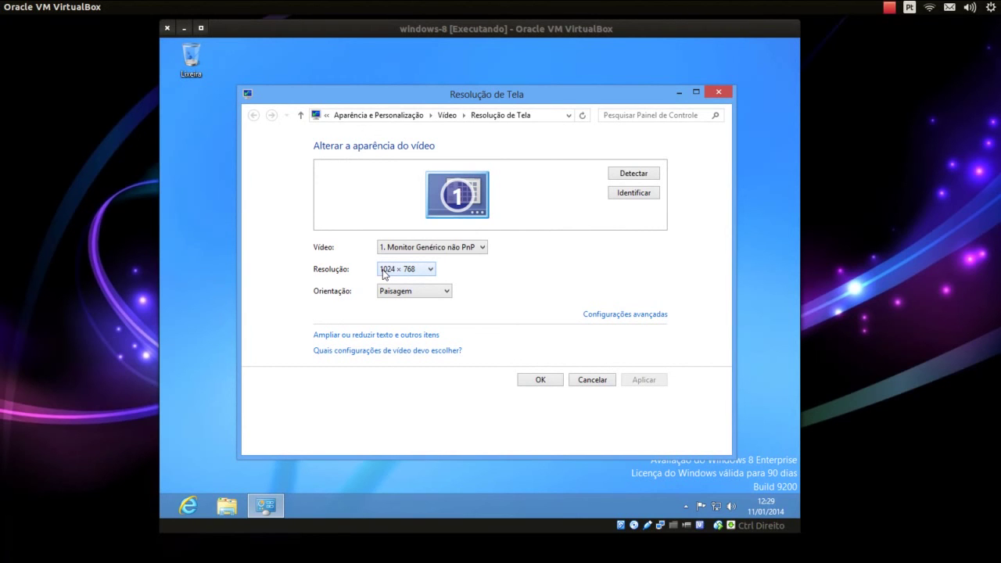
pyautogui.click(383, 270)
pyautogui.click(383, 271)
pyautogui.moveTo(3, 426)
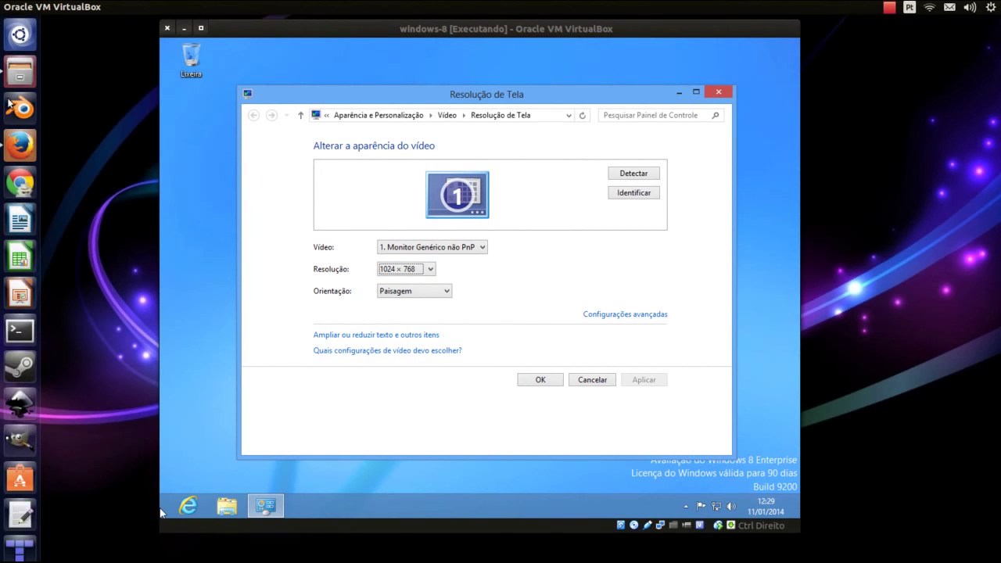
pyautogui.click(406, 271)
pyautogui.click(396, 305)
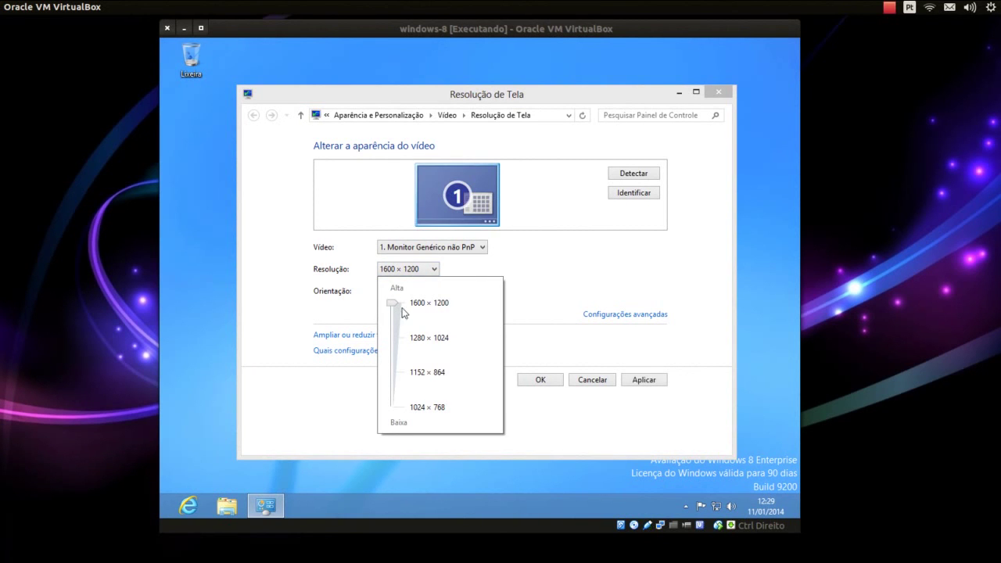
pyautogui.click(570, 305)
pyautogui.click(644, 379)
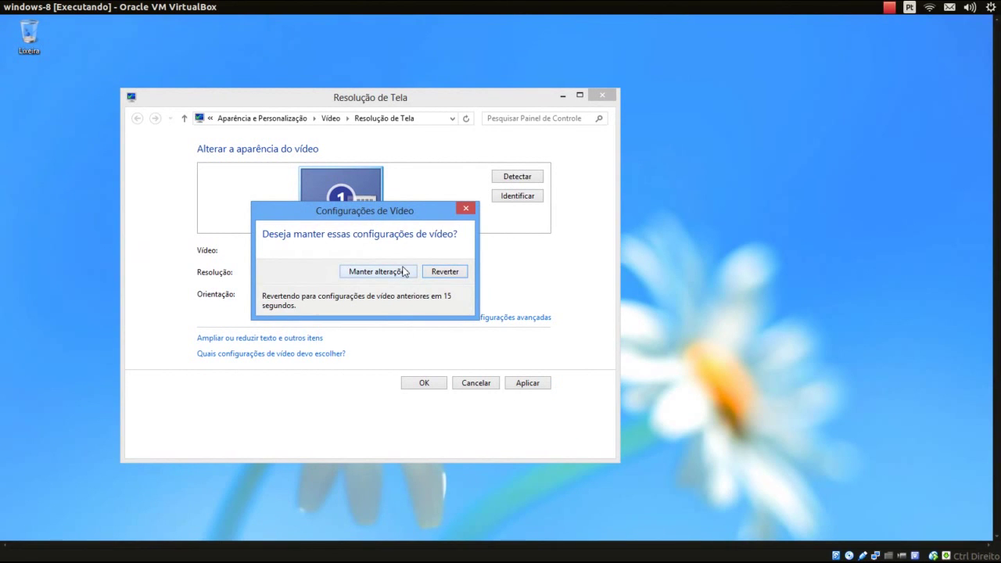
pyautogui.click(404, 270)
pyautogui.click(424, 383)
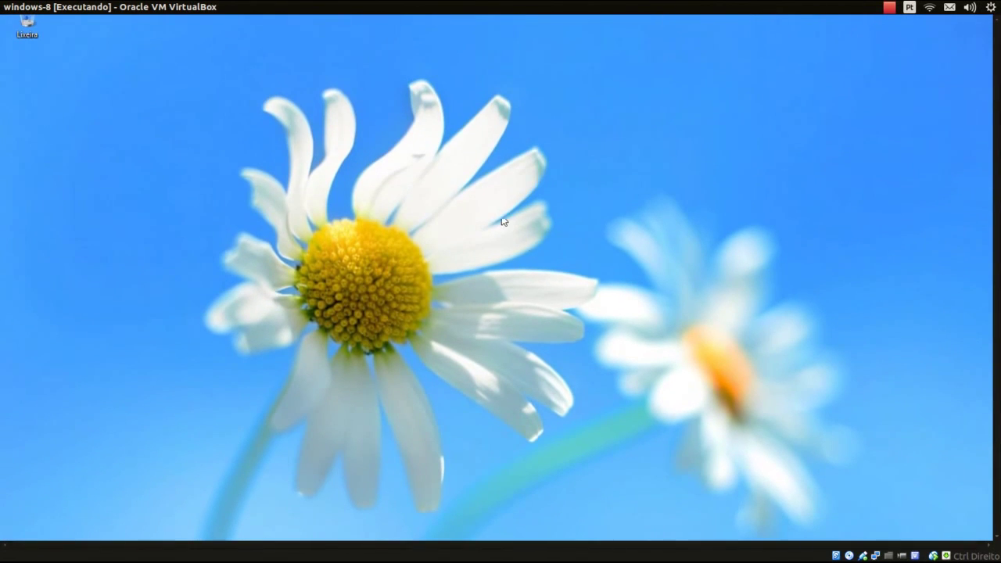
# Change the guest resolution back to 1024 × 768 and keep the change
pyautogui.rightClick(501, 219)
pyautogui.click(523, 320)
pyautogui.click(298, 257)
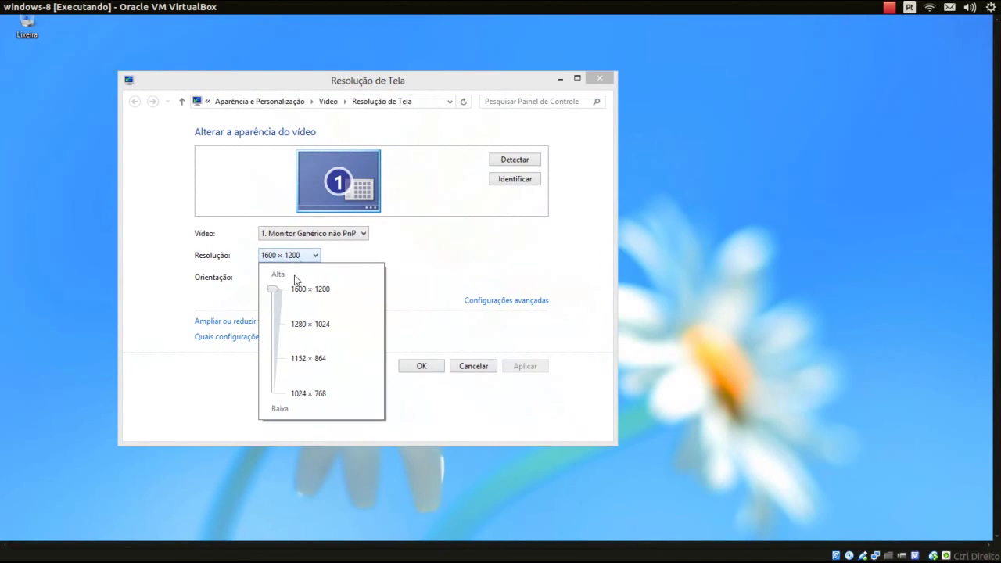
pyautogui.click(274, 394)
pyautogui.click(462, 329)
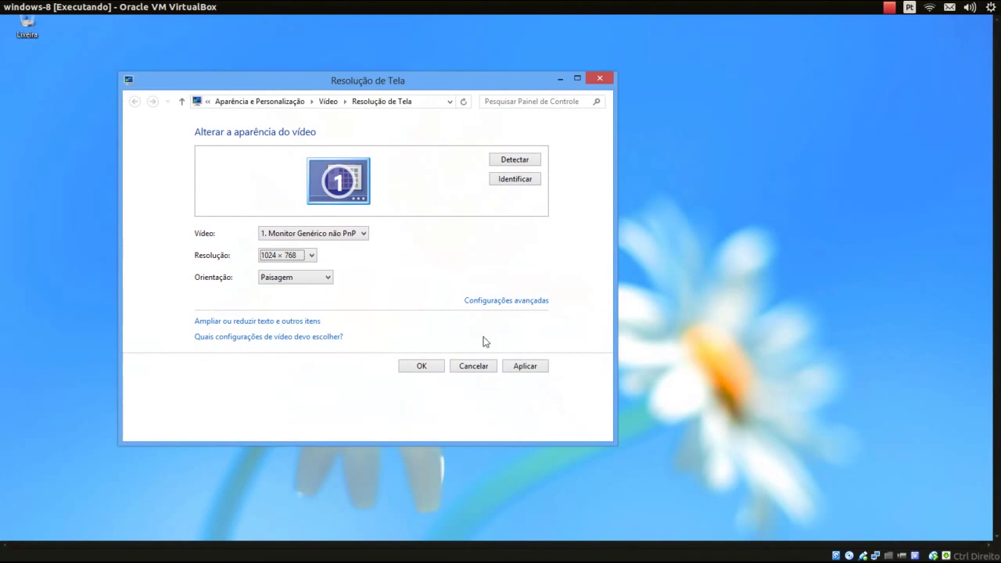
pyautogui.click(524, 366)
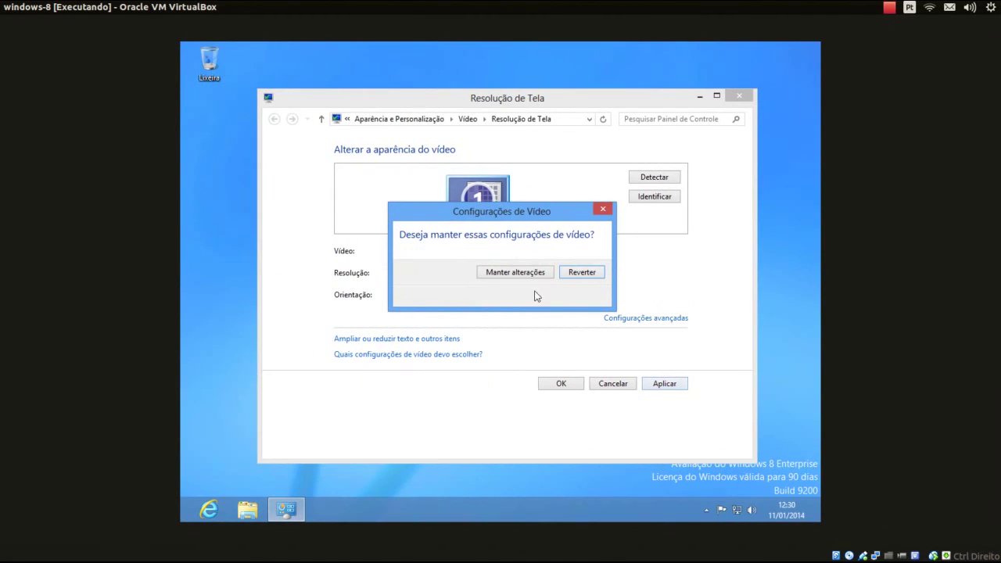
pyautogui.click(529, 274)
# Close the resolution settings, then maximize and restore the VirtualBox window
pyautogui.click(561, 384)
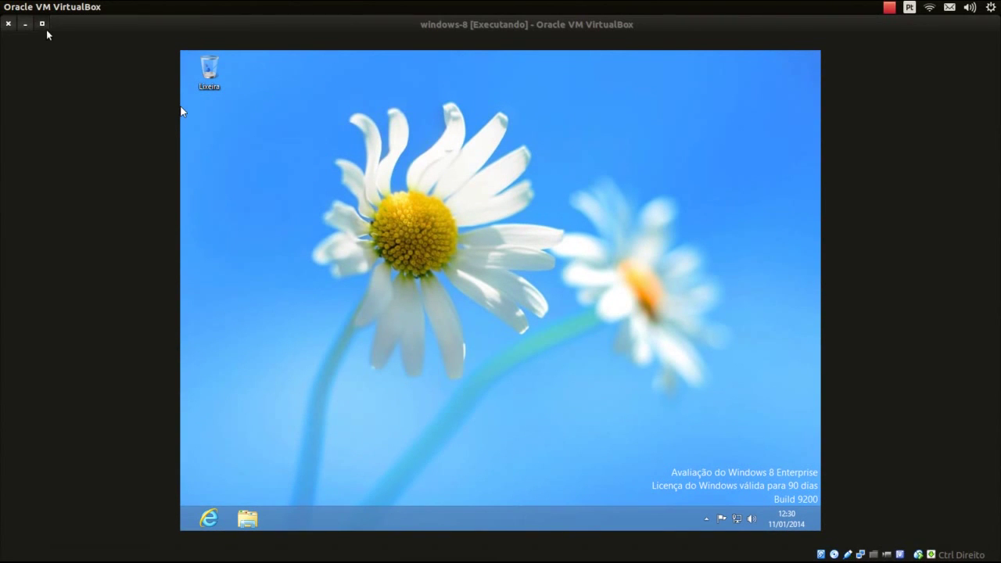
pyautogui.click(43, 24)
pyautogui.click(32, 7)
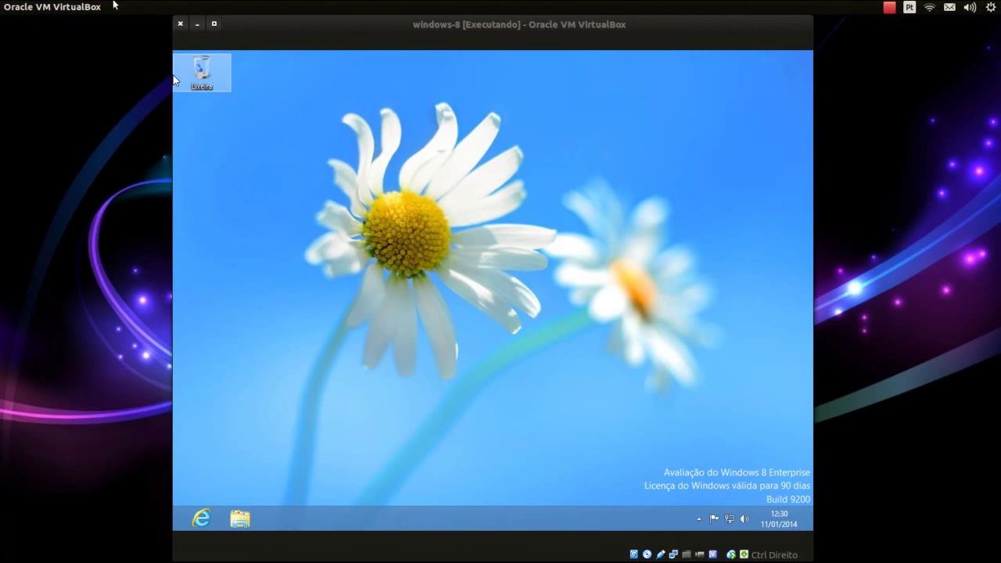
# Show the VM's Máquina menu with the Host+Home (Ctrl+Home) shortcut
pyautogui.moveTo(92, 8)
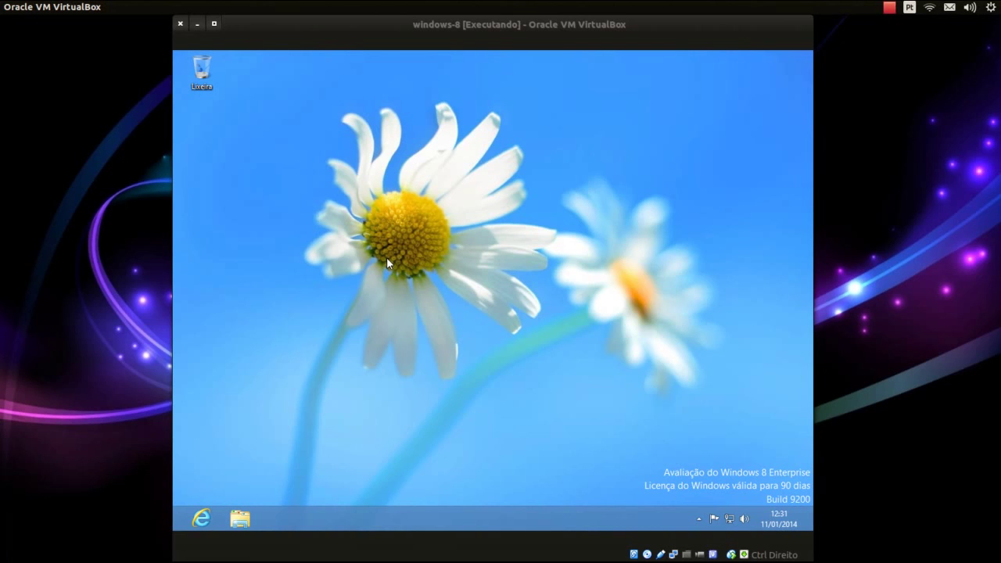
pyautogui.hotkey('ctrl', 'Home')
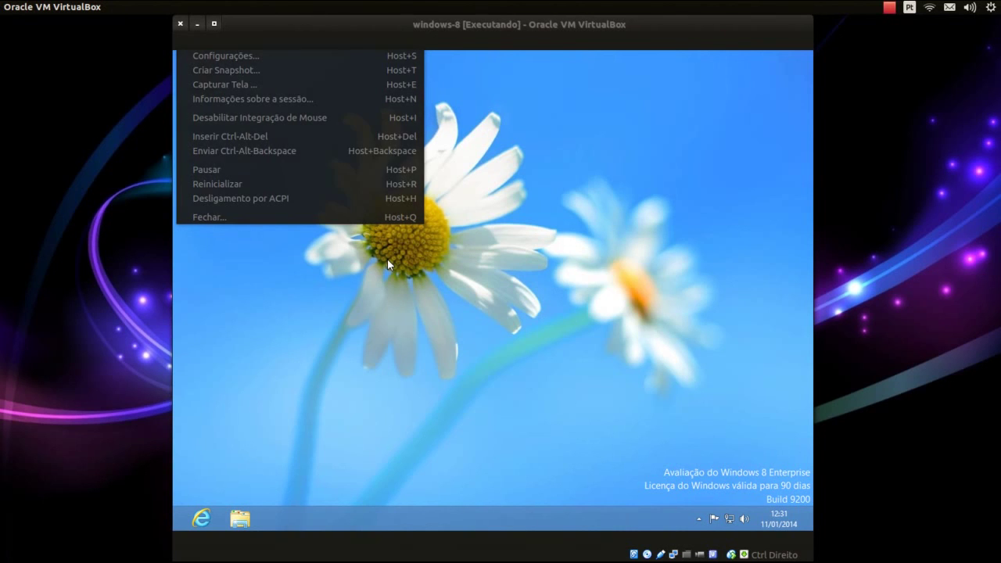
# Dismiss the menu and switch to fullscreen via Visualizar > Alternar para Tela Cheia, confirming
pyautogui.press('Escape')
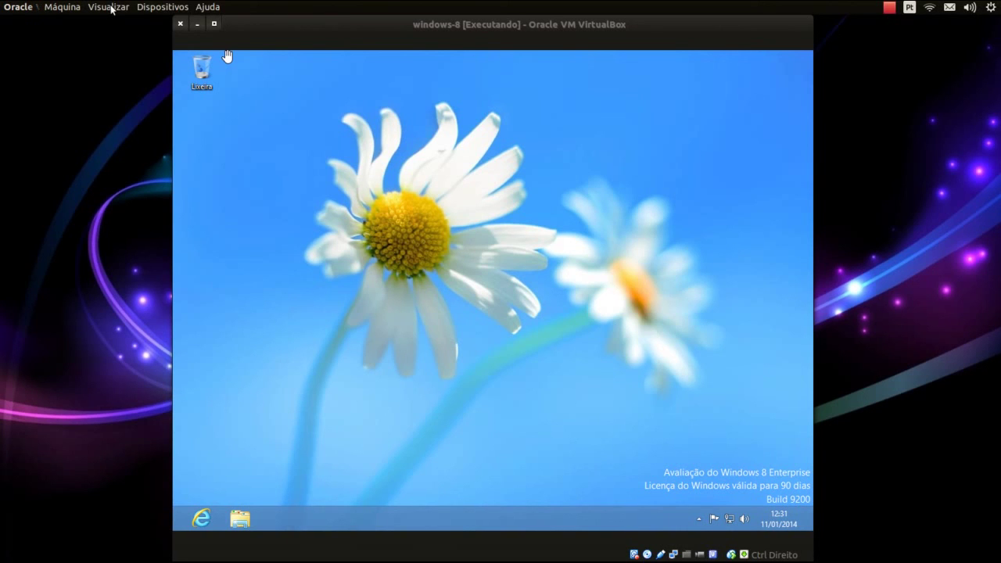
pyautogui.click(110, 7)
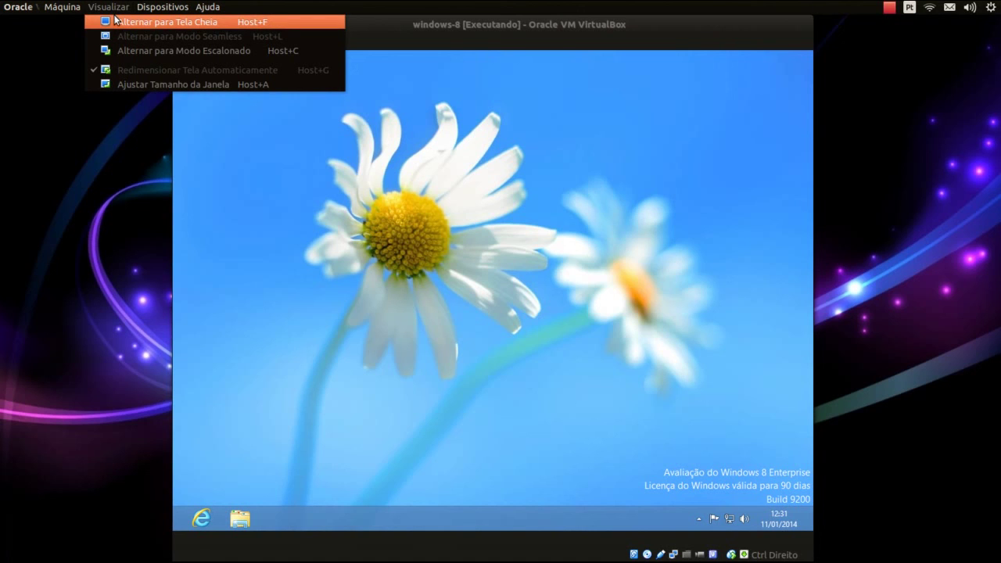
pyautogui.click(114, 21)
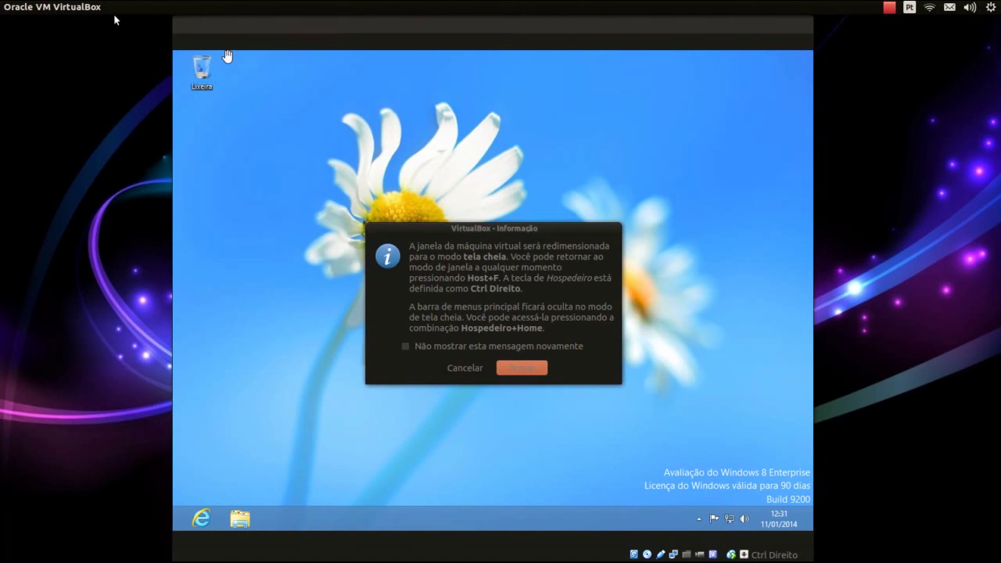
pyautogui.click(501, 362)
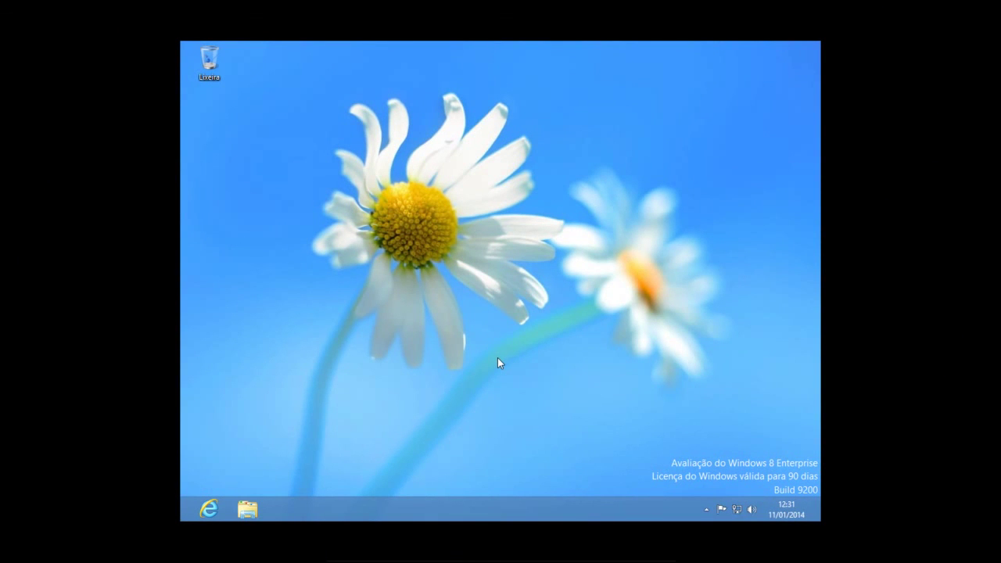
# Set the fullscreen guest's resolution to 1600 × 1200 and keep the change
pyautogui.rightClick(497, 357)
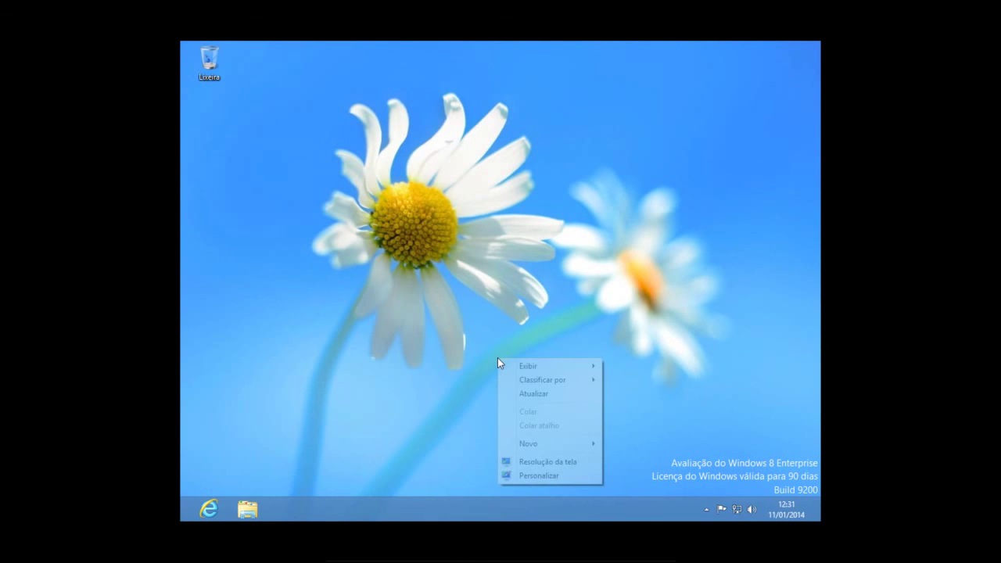
pyautogui.click(532, 461)
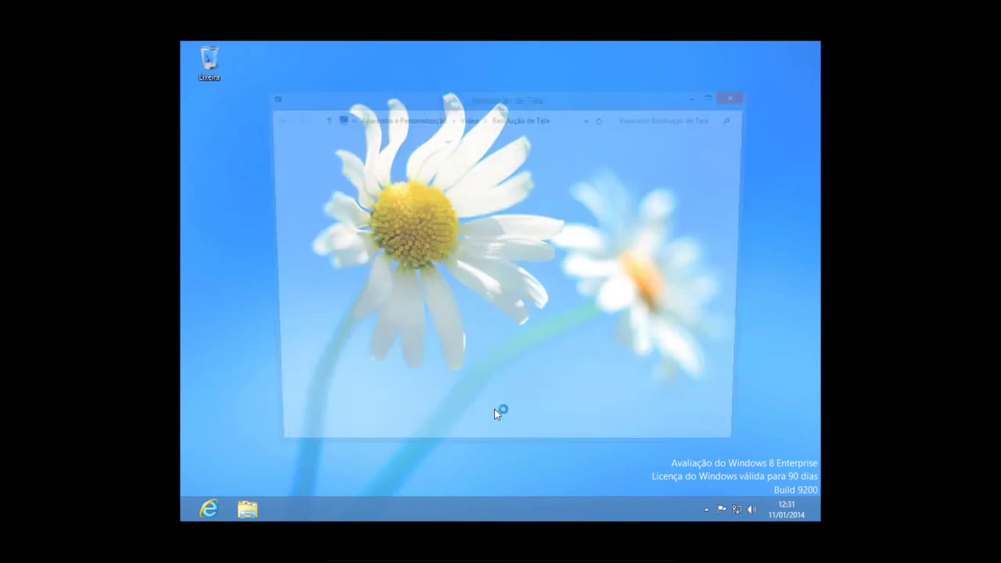
pyautogui.click(430, 272)
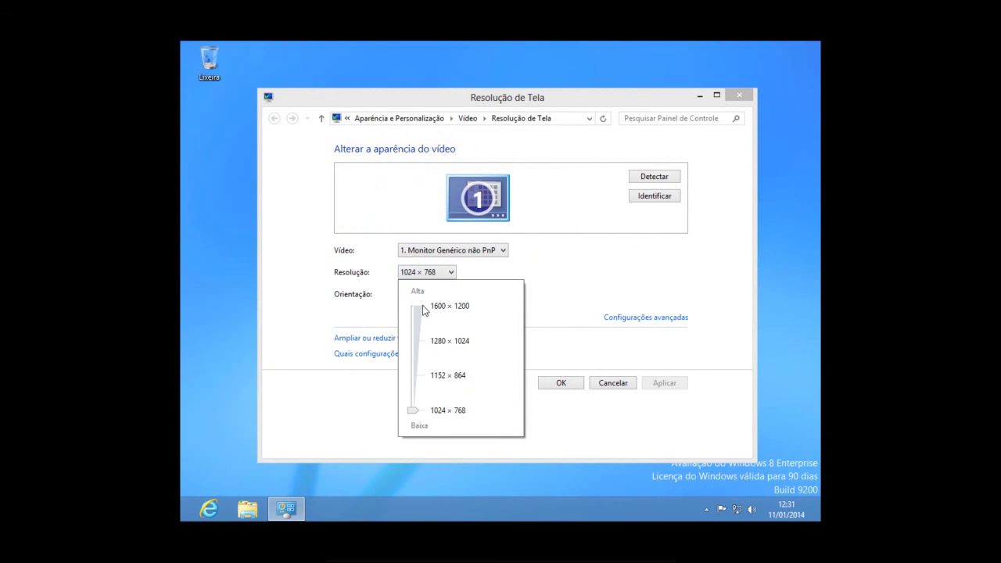
pyautogui.click(423, 308)
pyautogui.click(564, 293)
pyautogui.click(664, 383)
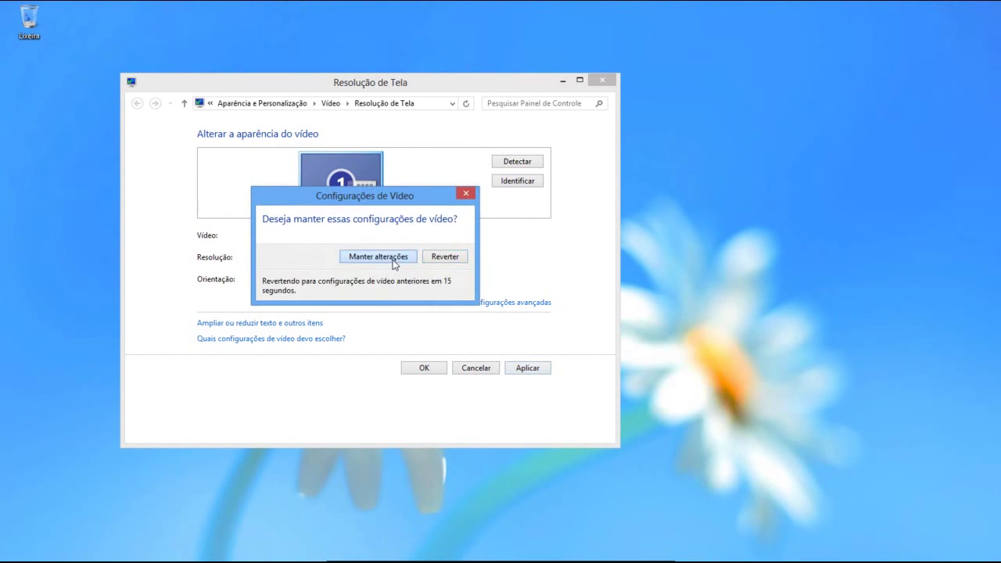
pyautogui.click(393, 261)
pyautogui.click(423, 368)
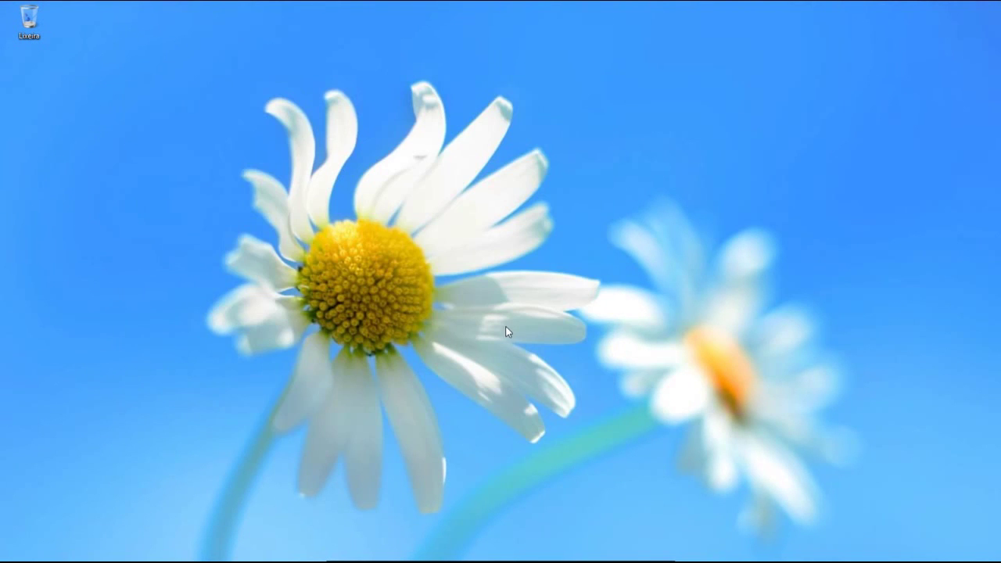
# Change the guest resolution to 1024 × 768, keep it, and minimize the settings window
pyautogui.rightClick(450, 289)
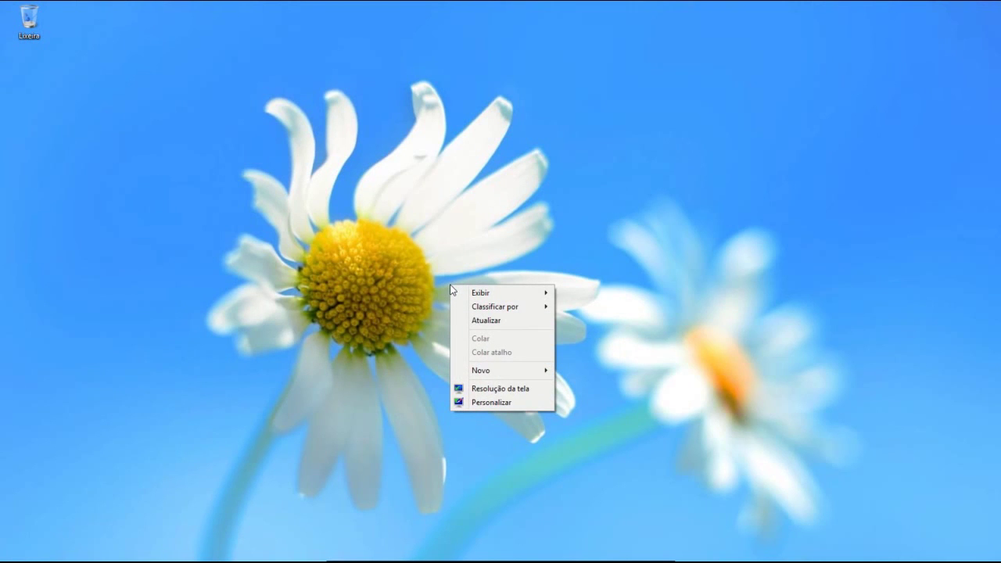
pyautogui.click(495, 389)
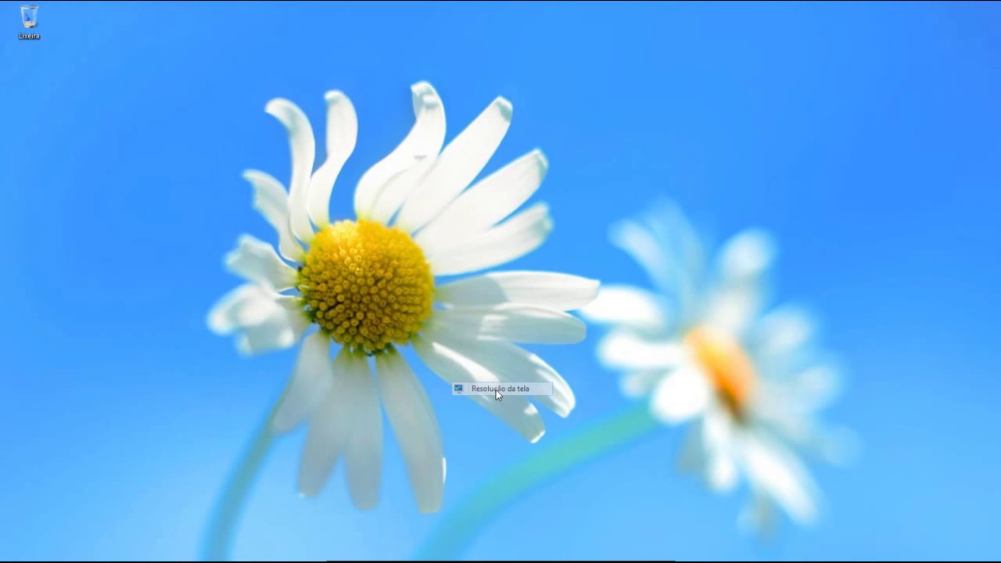
pyautogui.click(291, 256)
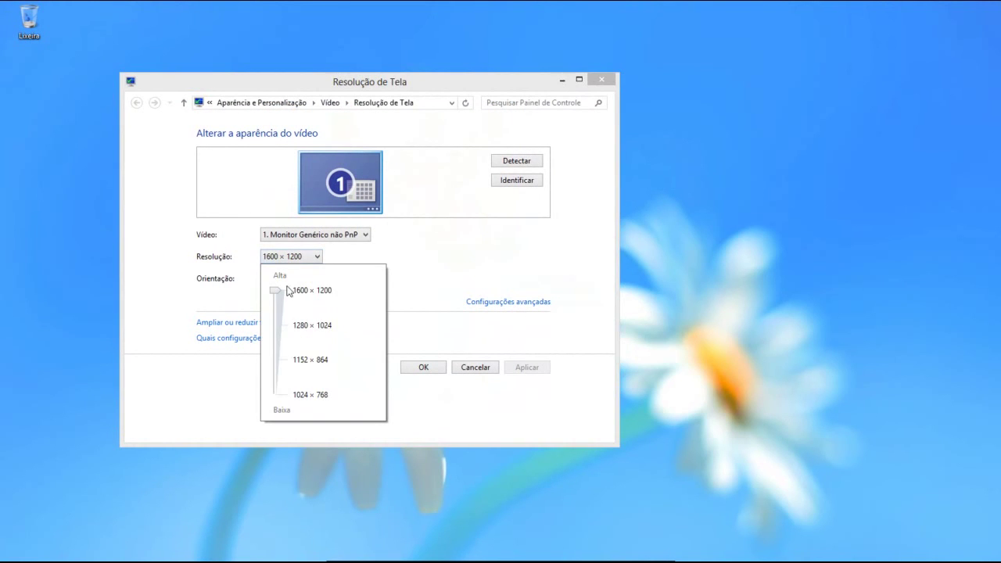
pyautogui.click(280, 394)
pyautogui.click(507, 355)
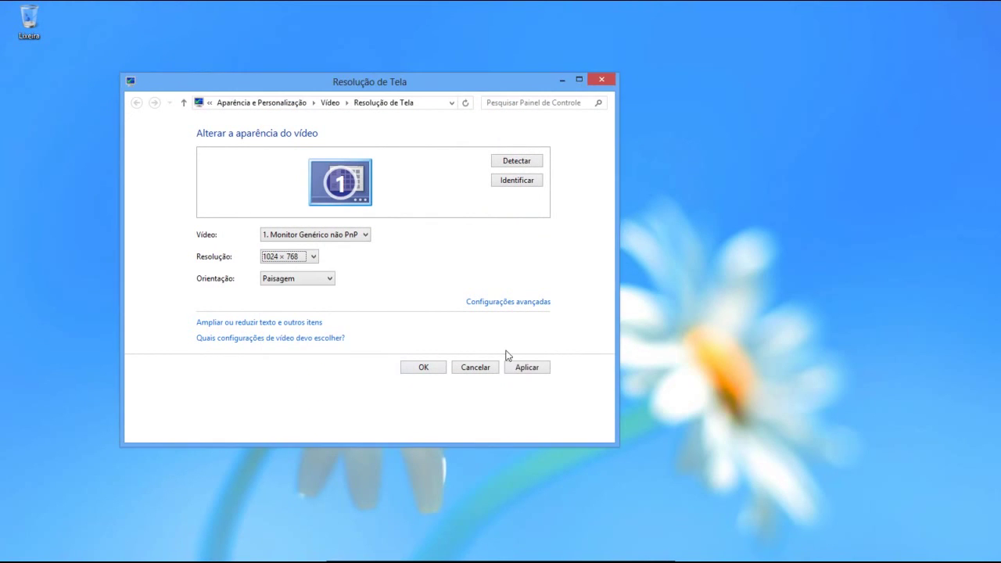
pyautogui.click(526, 368)
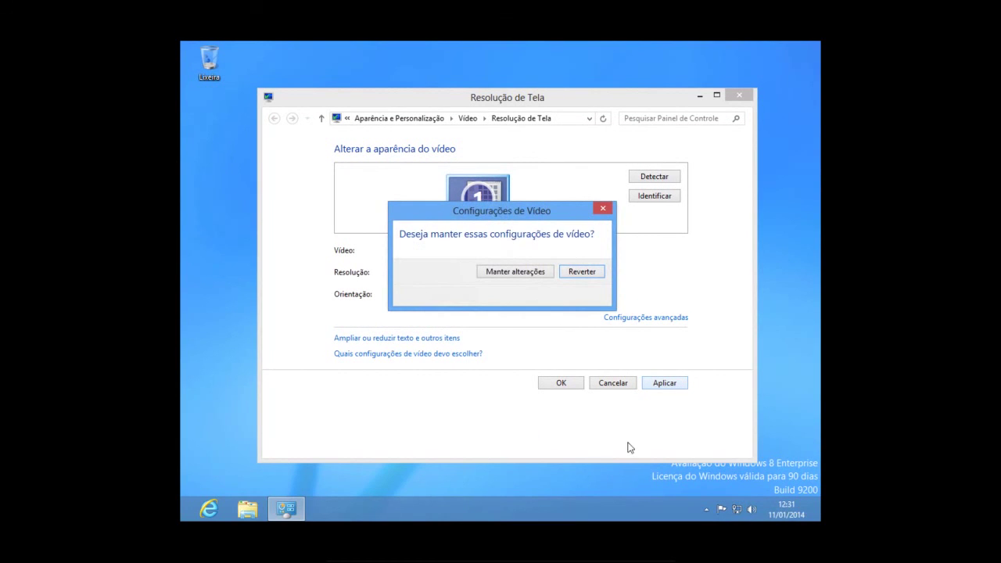
pyautogui.click(524, 274)
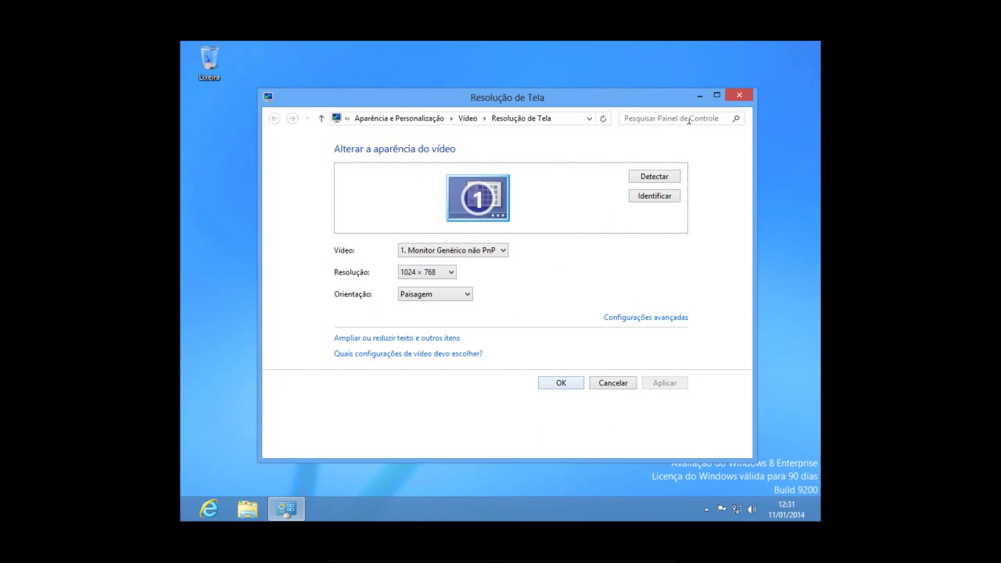
pyautogui.click(699, 95)
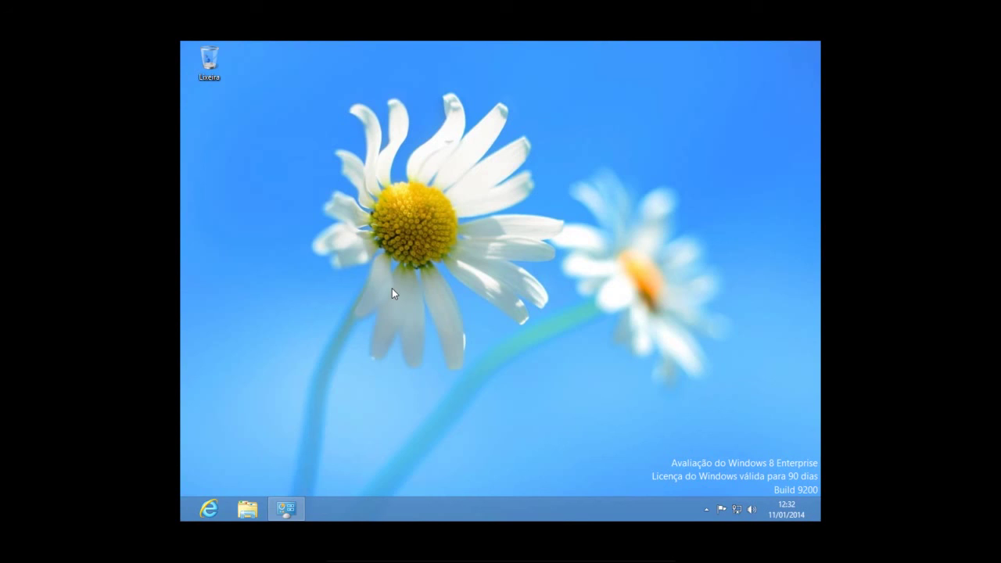
# Leave fullscreen from the Host+Home menu so the VM returns to a window
pyautogui.hotkey('ctrl', 'Home')
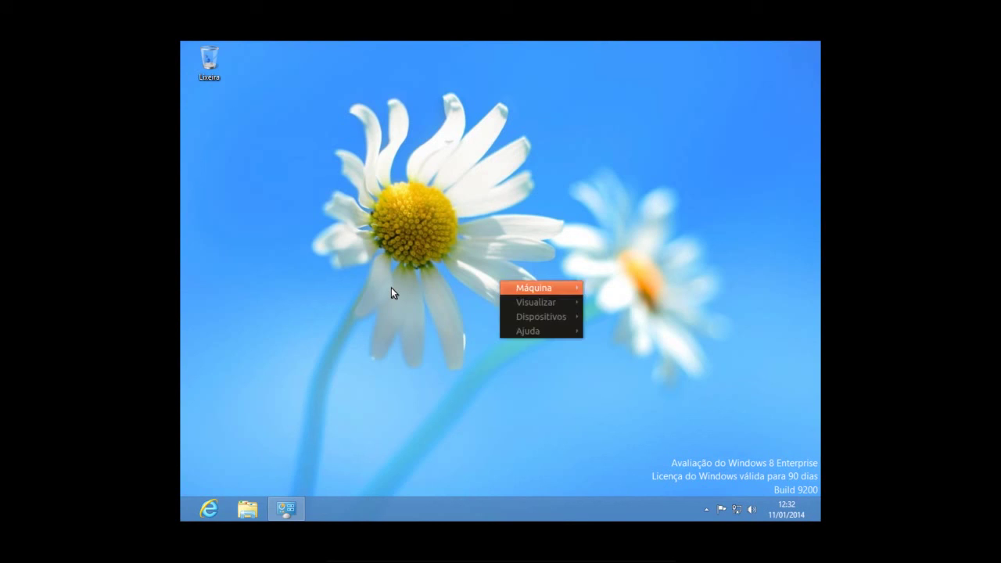
pyautogui.moveTo(553, 305)
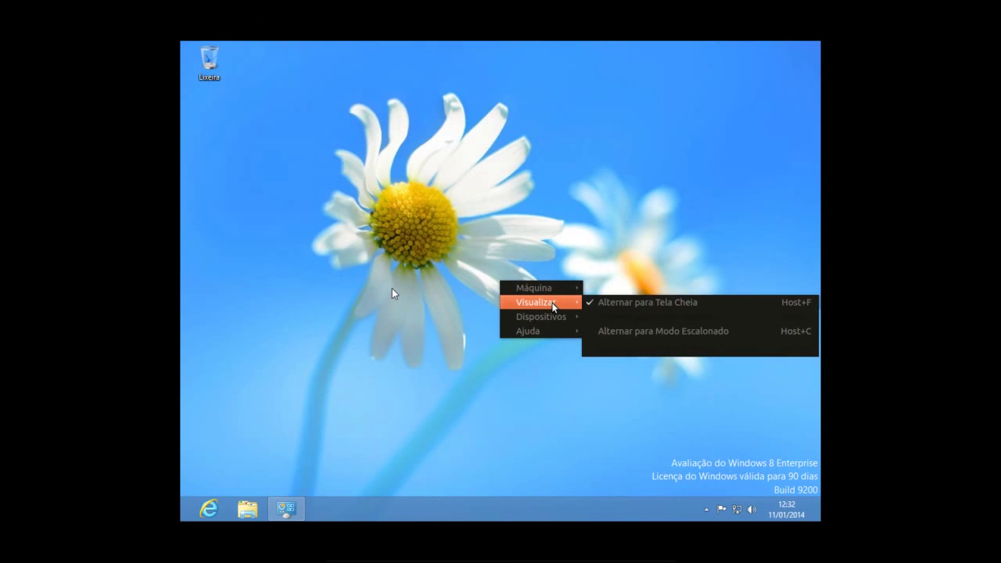
pyautogui.click(618, 304)
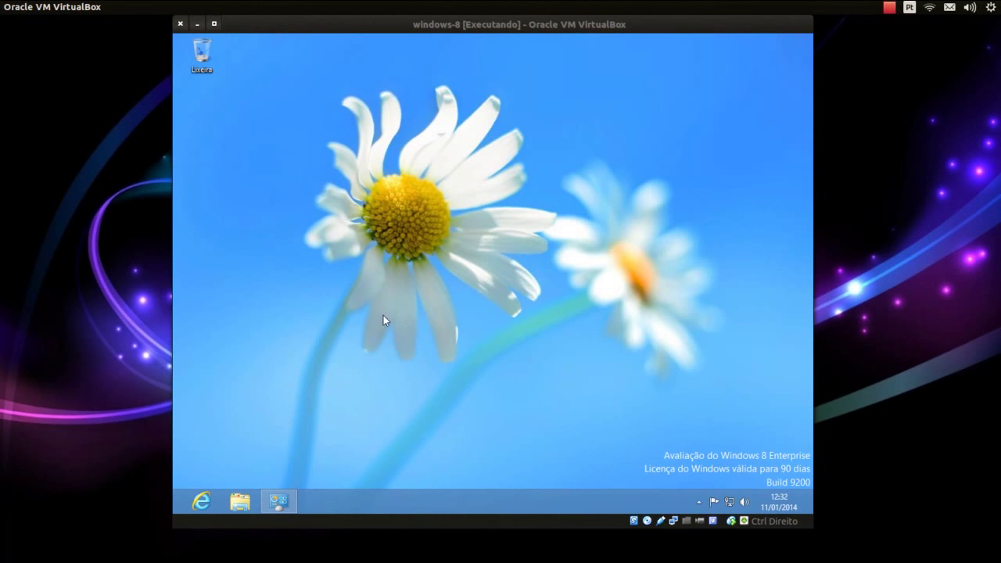
# Switch the VM to scaled mode, then enlarge and maximize its window
pyautogui.click(117, 7)
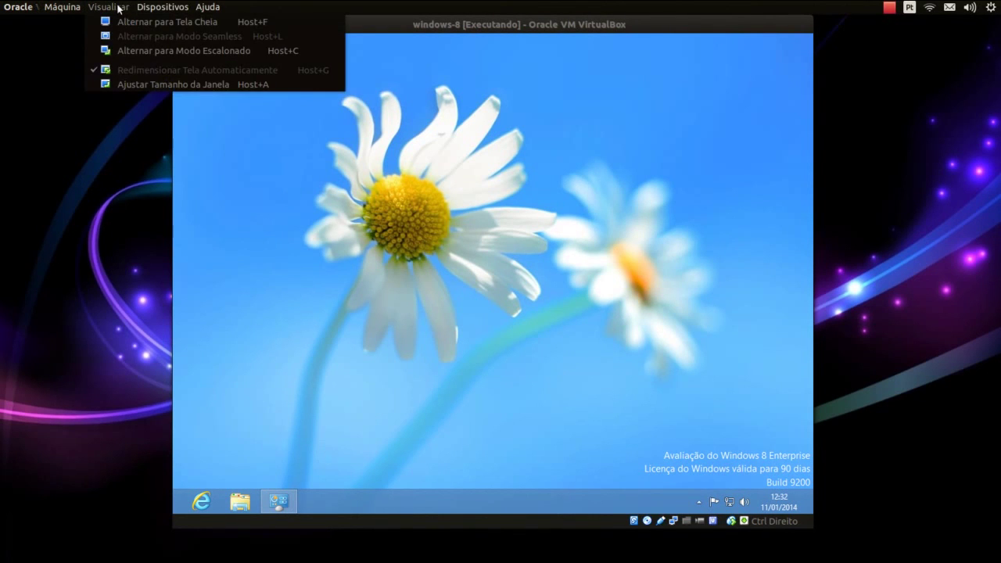
pyautogui.click(146, 52)
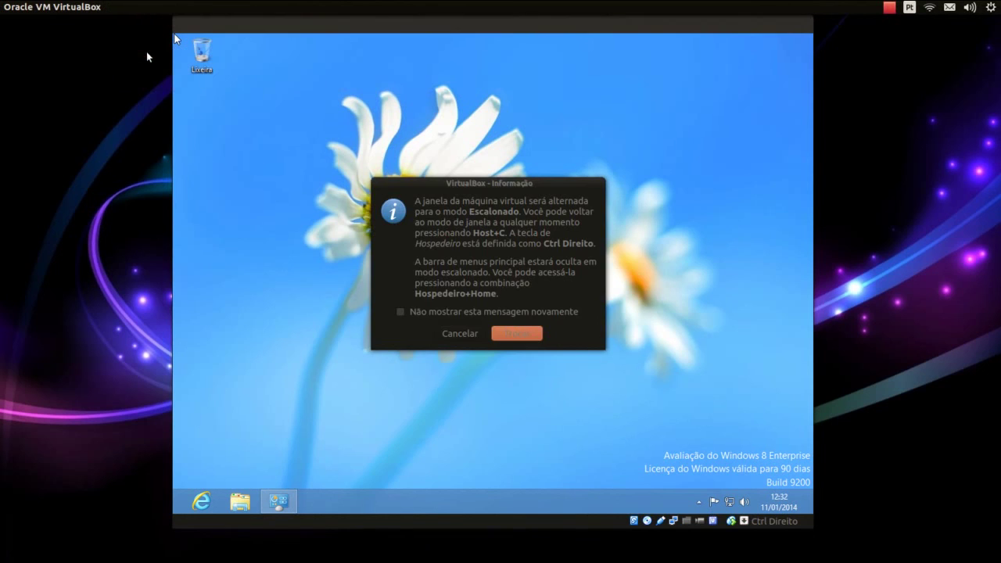
pyautogui.click(498, 334)
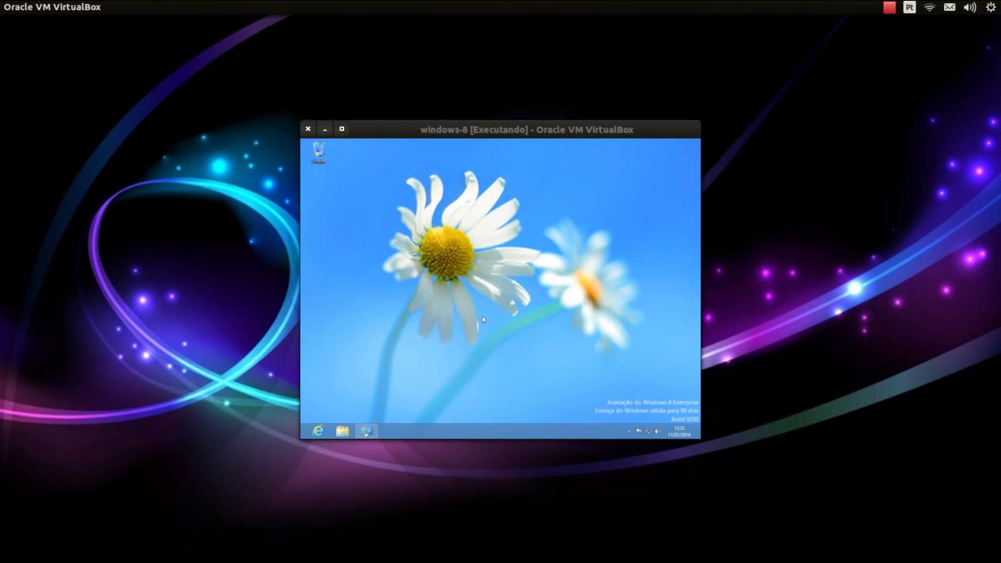
pyautogui.moveTo(698, 126); pyautogui.dragTo(806, 80)
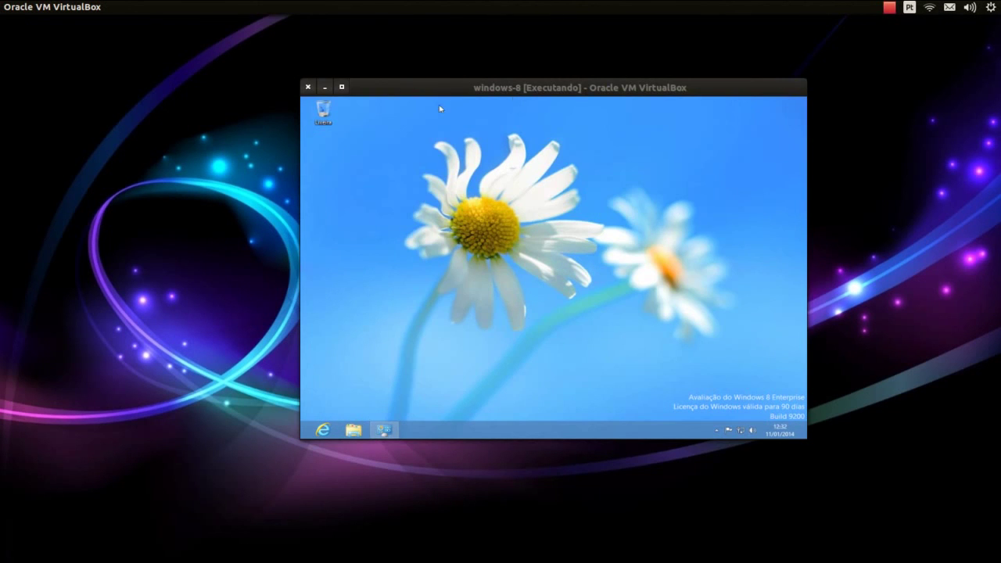
pyautogui.click(343, 87)
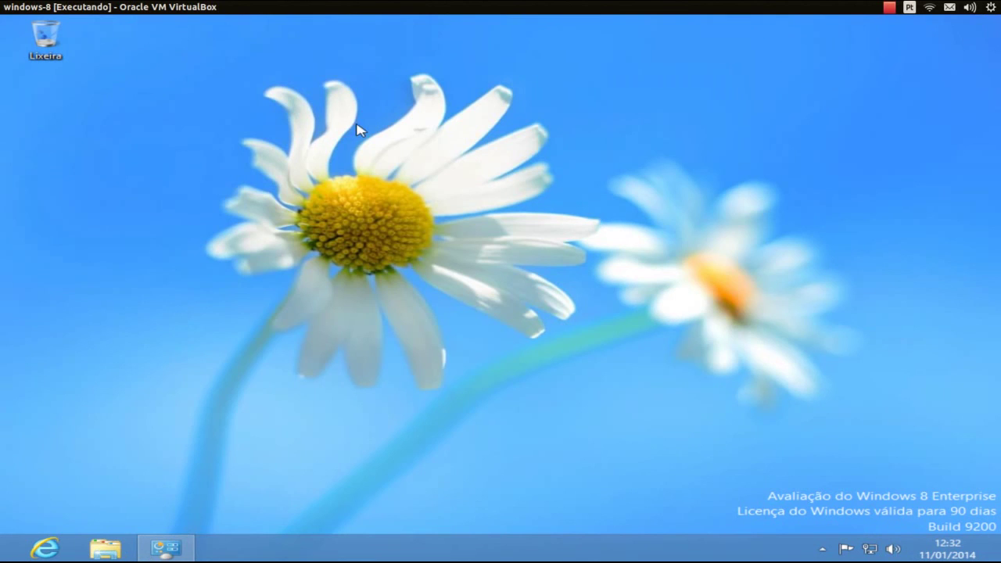
# Set the scaled guest's resolution to 1600 × 1200, keep the change and close settings
pyautogui.rightClick(356, 204)
pyautogui.click(416, 319)
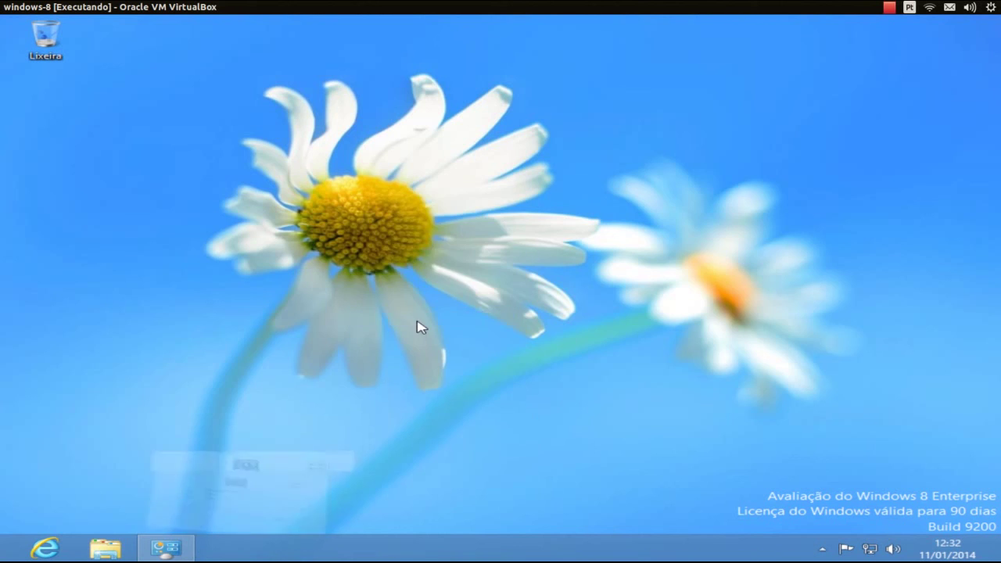
pyautogui.click(404, 284)
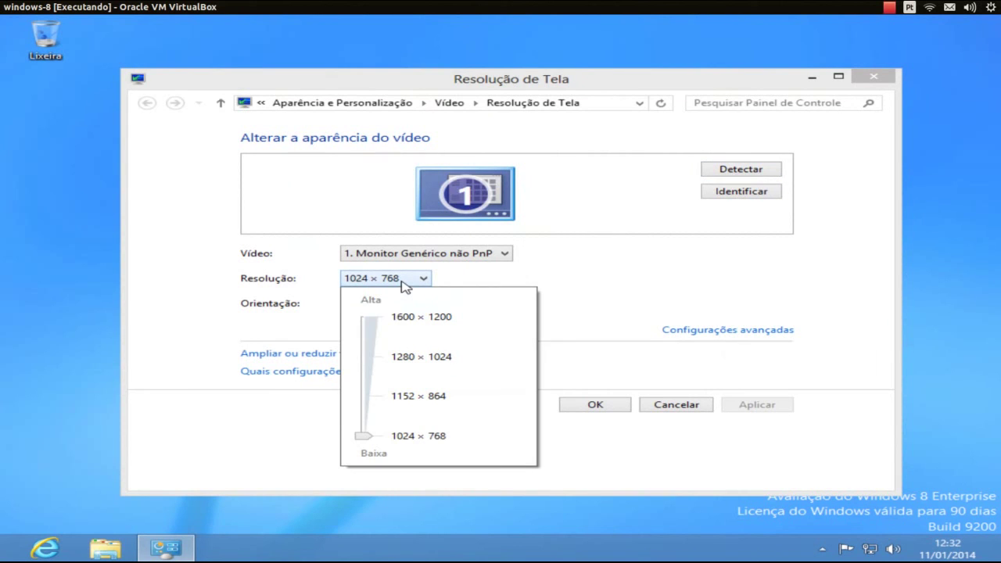
pyautogui.click(373, 324)
pyautogui.click(600, 317)
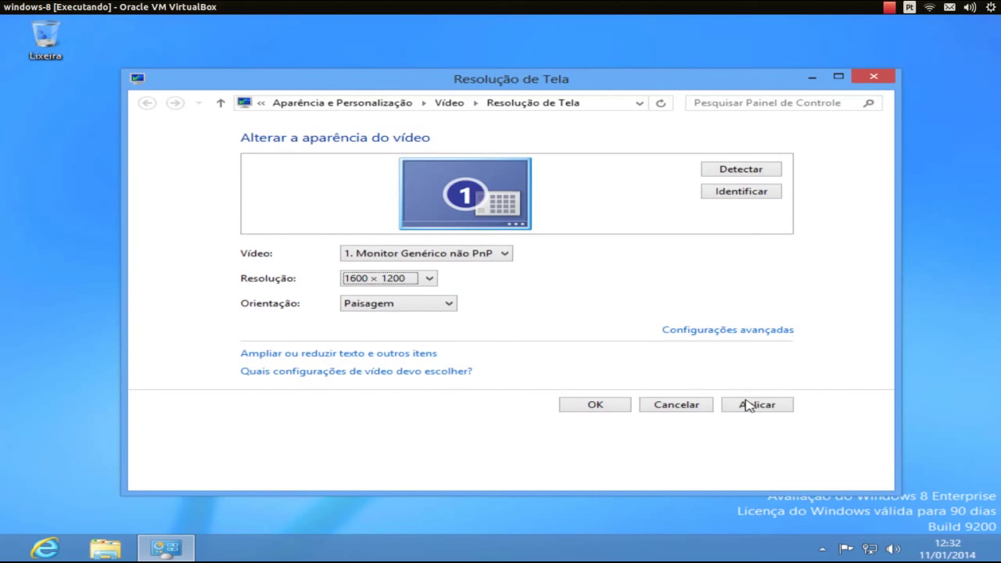
pyautogui.click(744, 404)
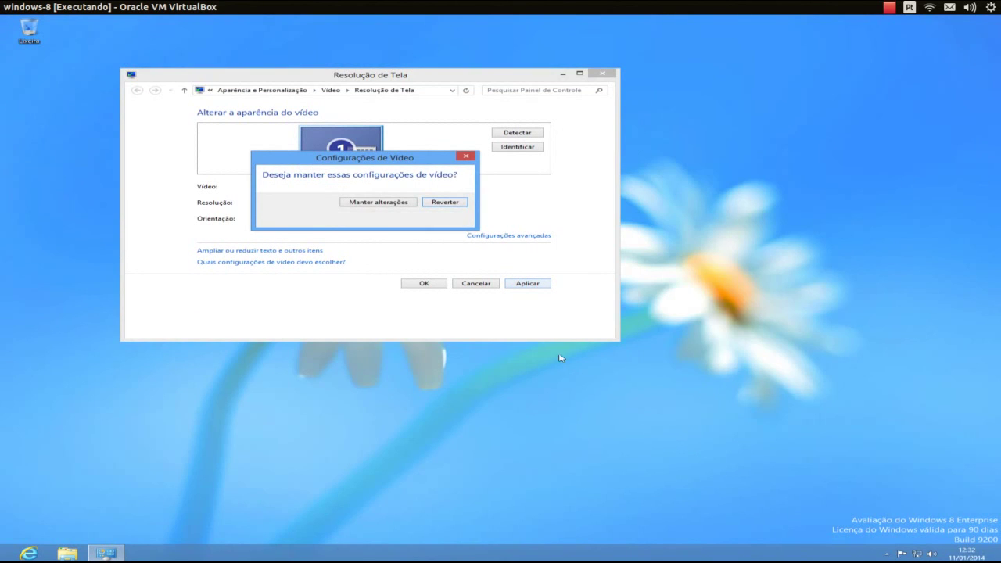
pyautogui.click(380, 201)
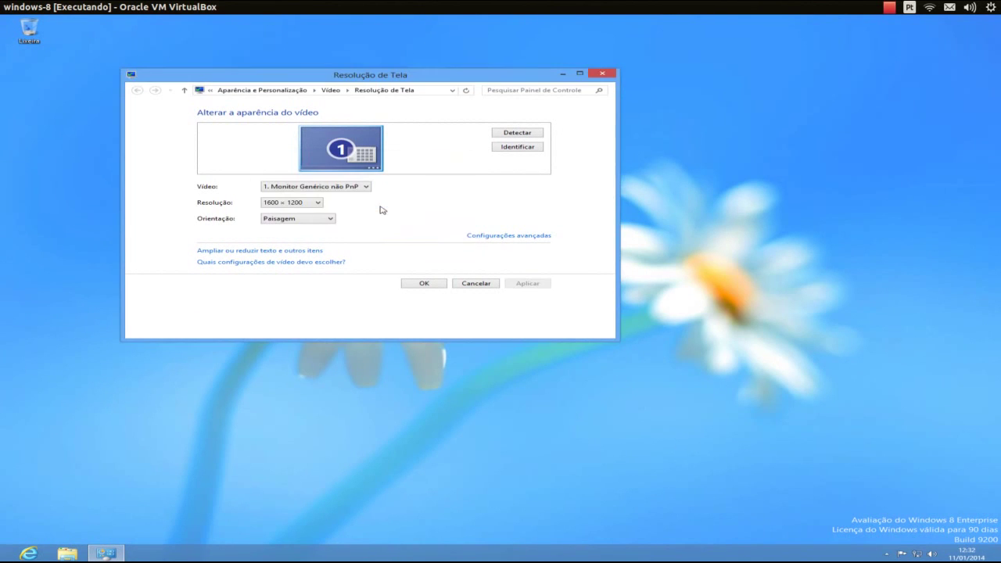
pyautogui.click(423, 284)
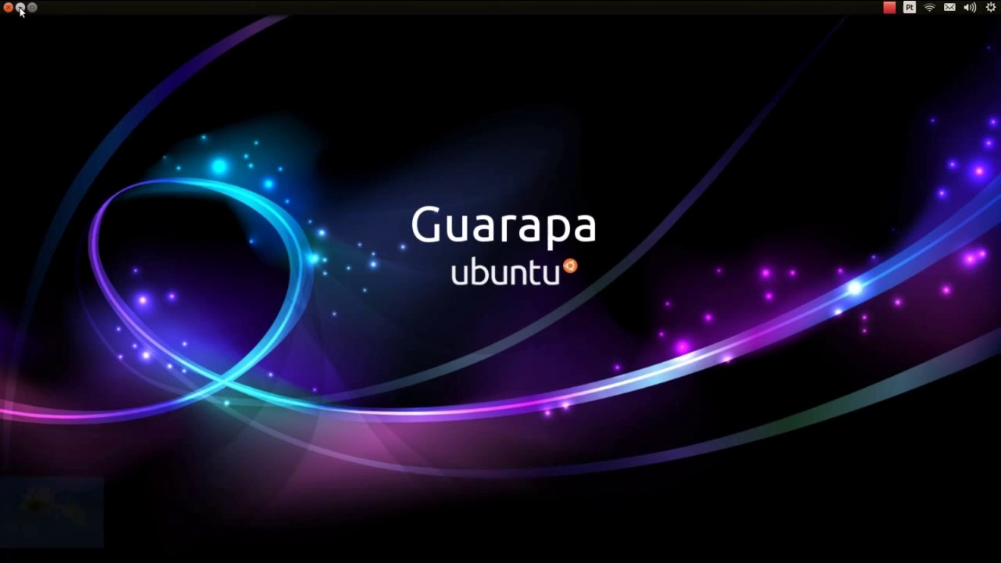
# Minimize and restore the VM window from the Ubuntu launcher, then visit the Start screen and desktop
pyautogui.click(22, 7)
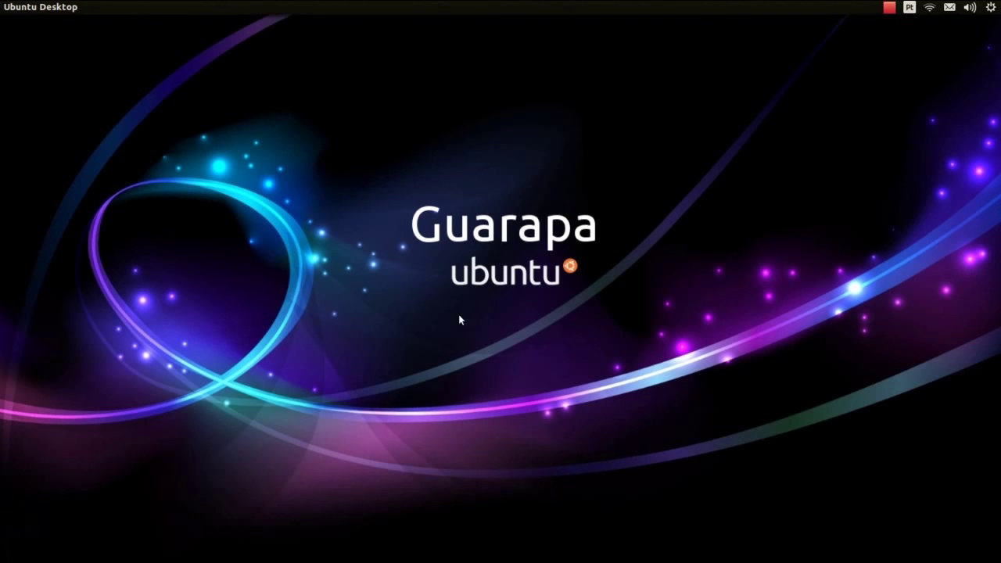
pyautogui.moveTo(2, 430)
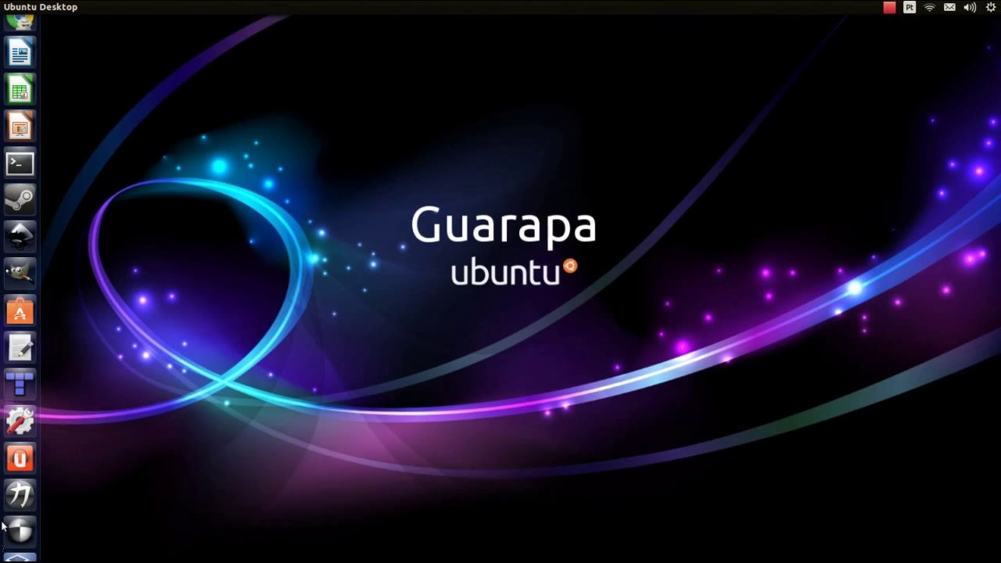
pyautogui.click(19, 492)
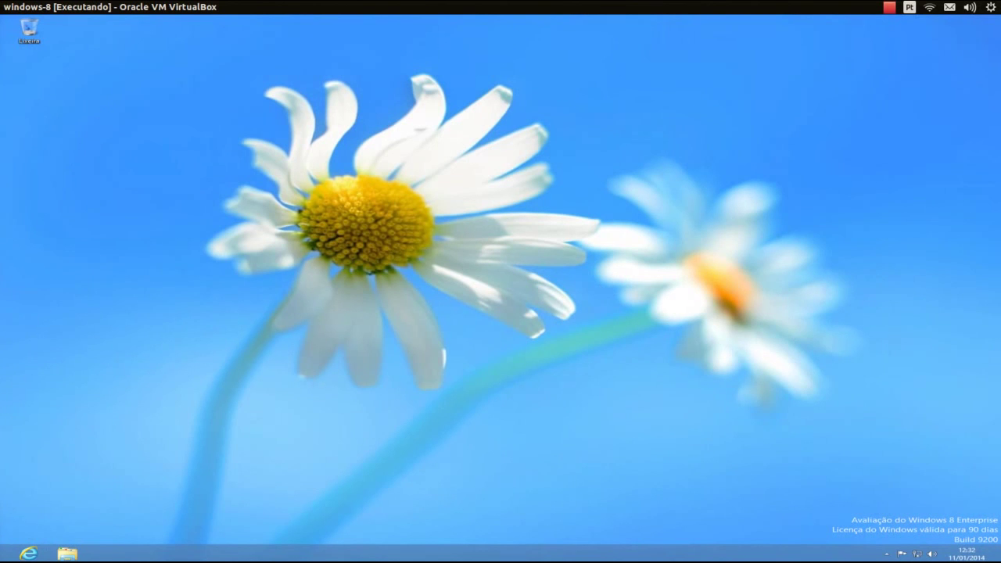
pyautogui.click(5, 557)
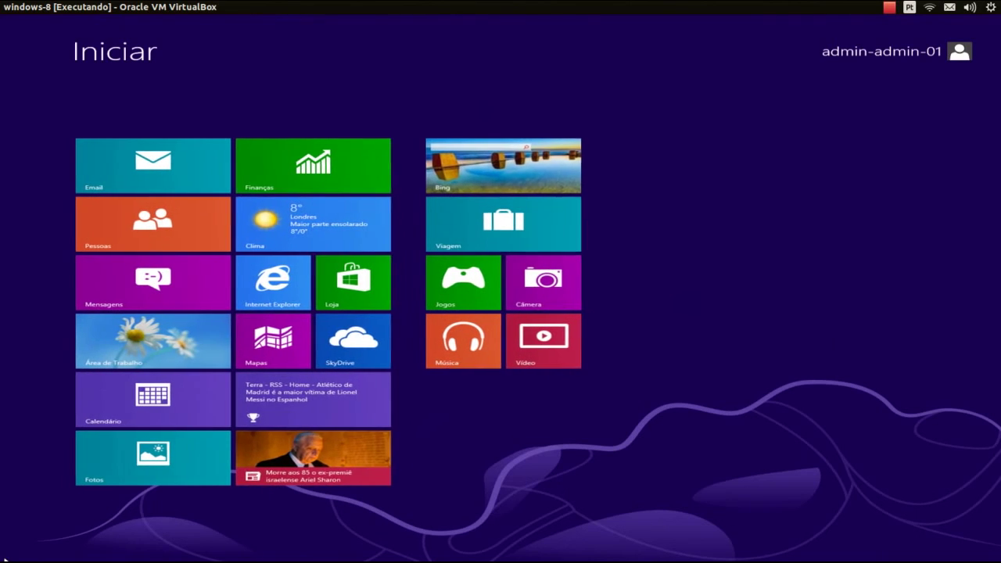
pyautogui.click(190, 353)
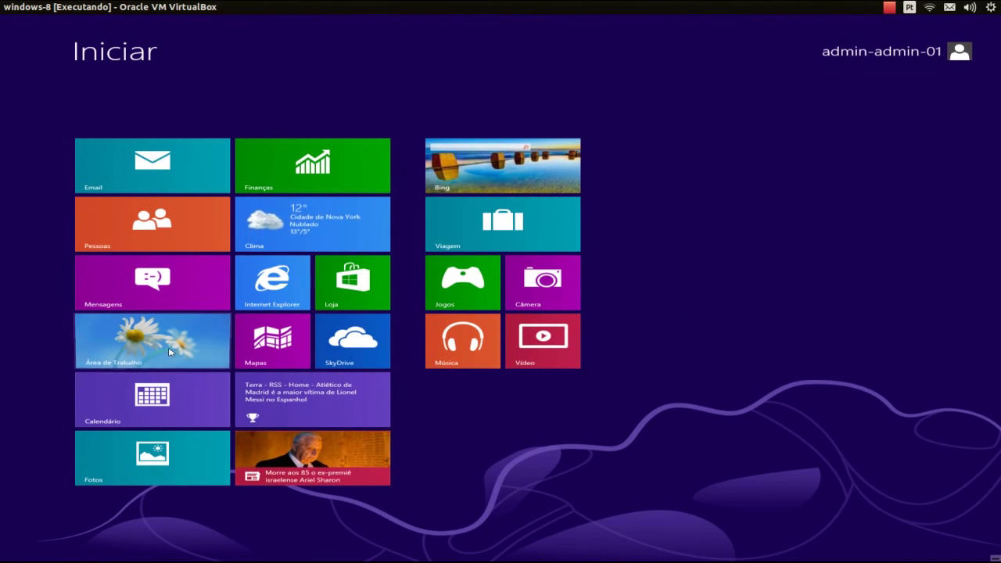